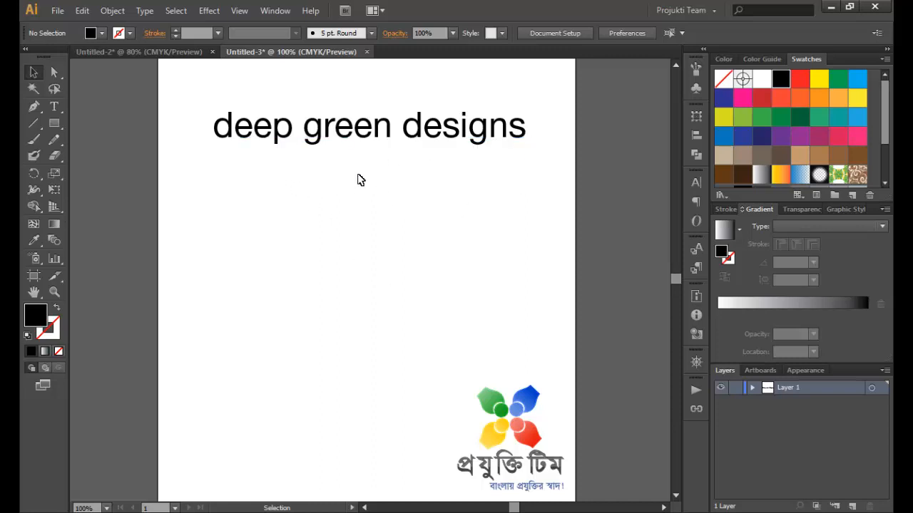
- Duplicate the "deep green designs" text directly below the original and delete the word "designs" from the copy
click(363, 142)
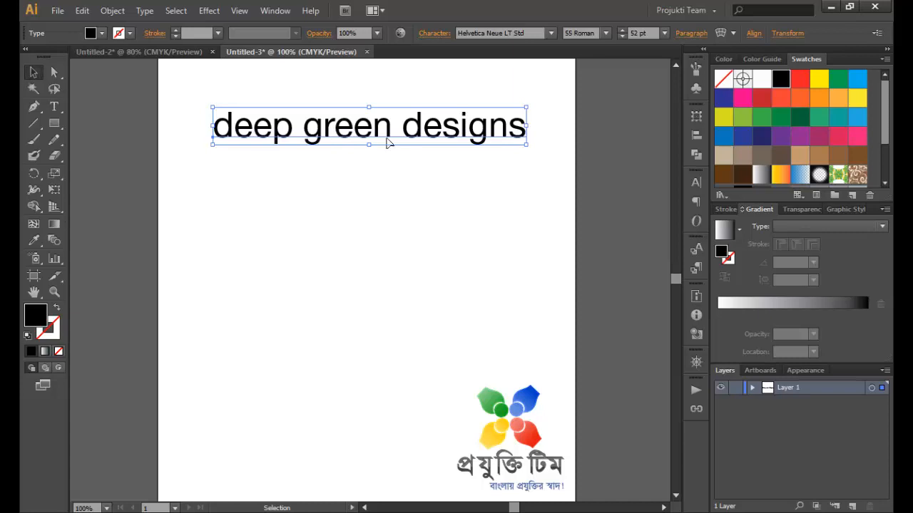
drag(387, 136, 387, 183)
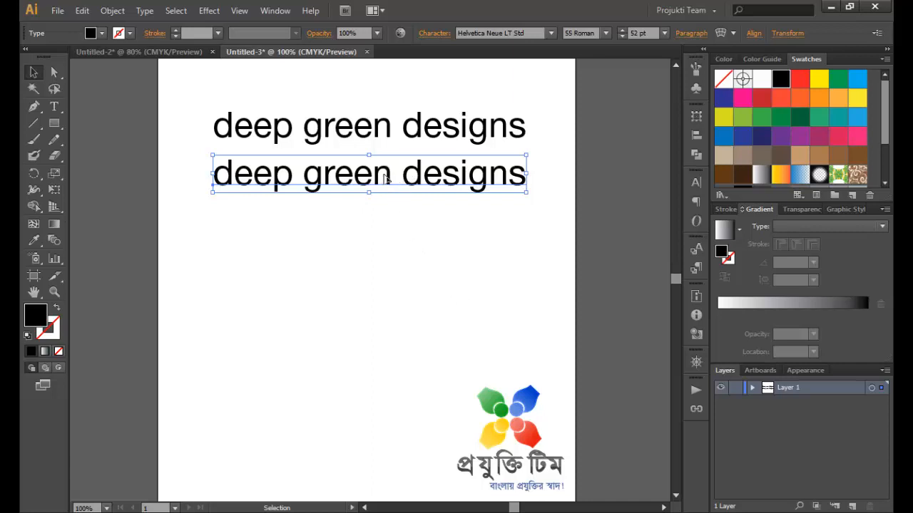
double_click(409, 177)
drag(401, 175, 567, 178)
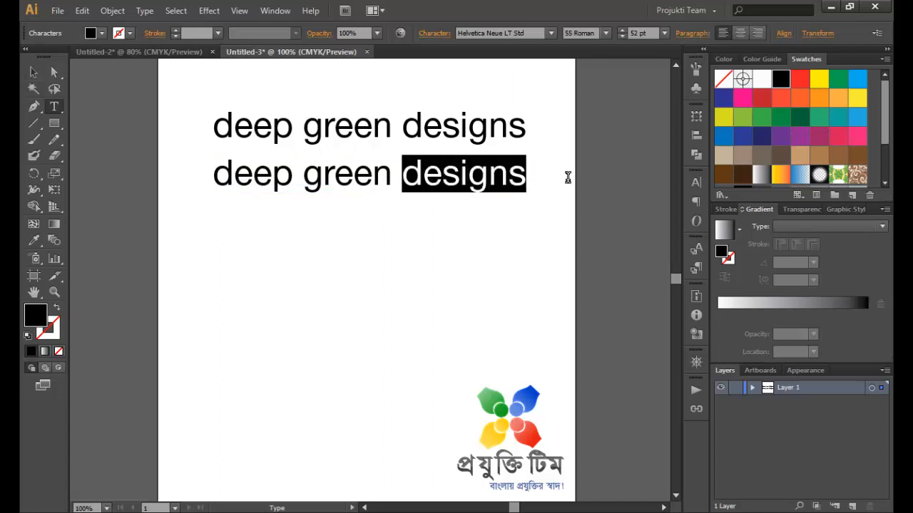
key(BackSpace)
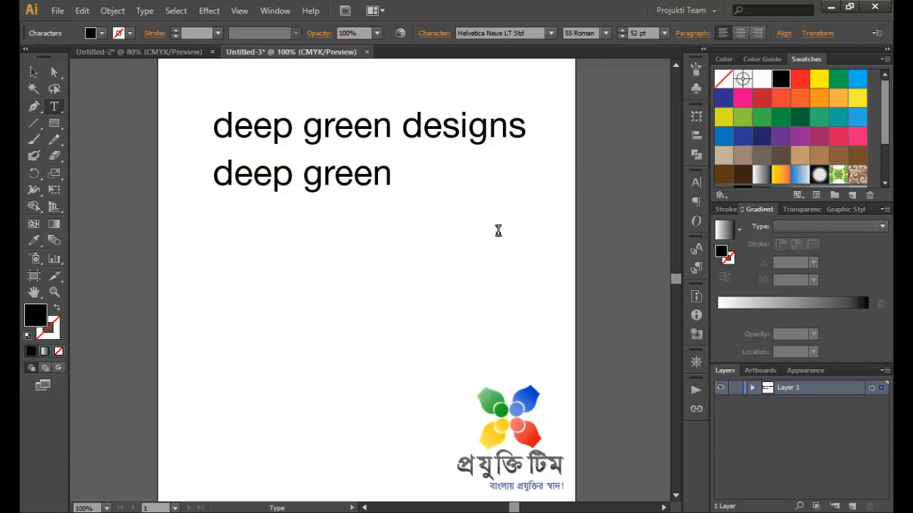
click(40, 77)
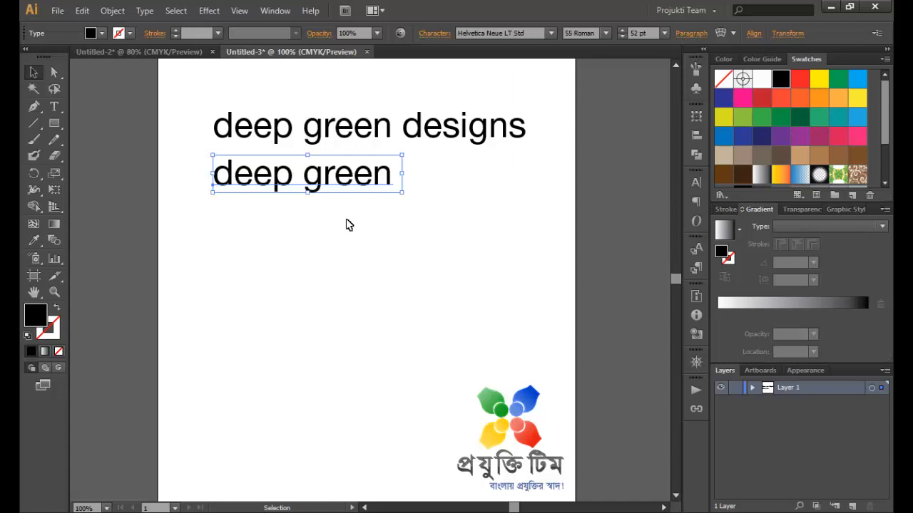
- Show the character settings for the "deep green" line and look through the available Helvetica Neue LT Std styles
click(435, 138)
click(357, 180)
click(698, 179)
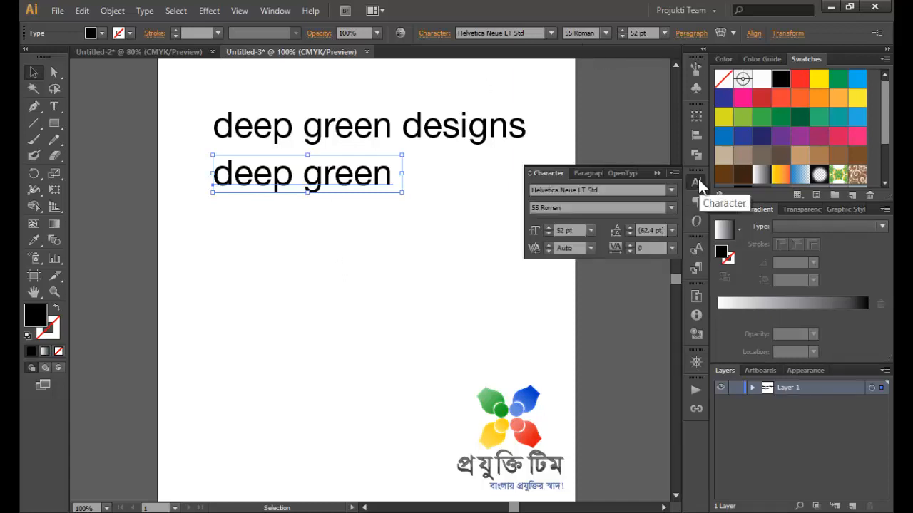
click(671, 207)
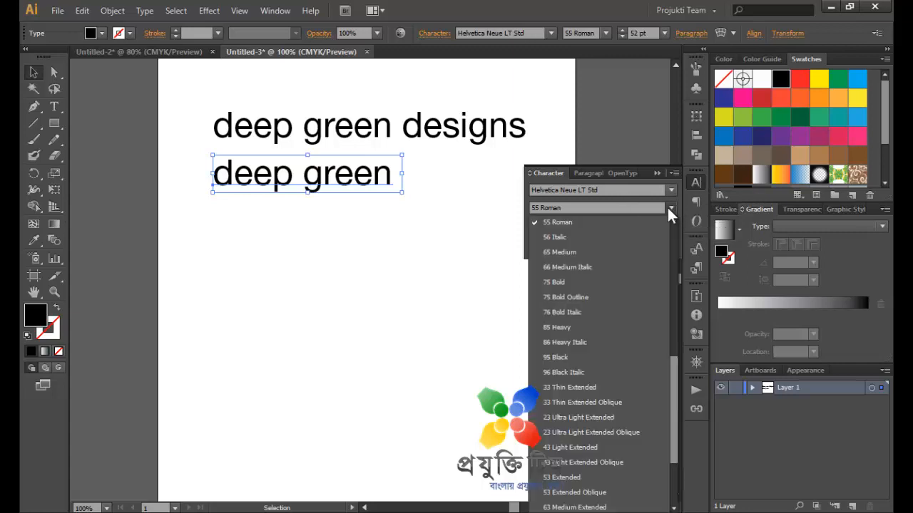
click(667, 208)
- Duplicate the "deep green" line below itself and set the copy's font style to 75 Bold
drag(333, 184, 332, 225)
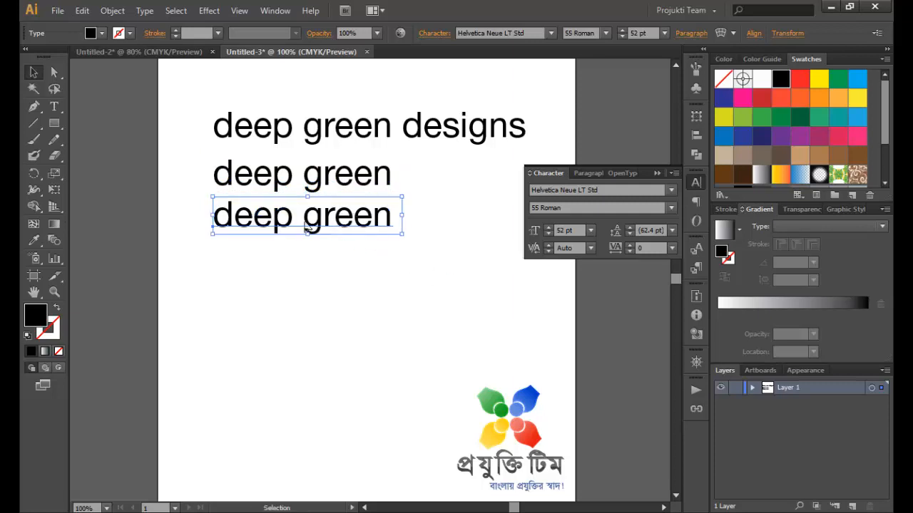
click(672, 206)
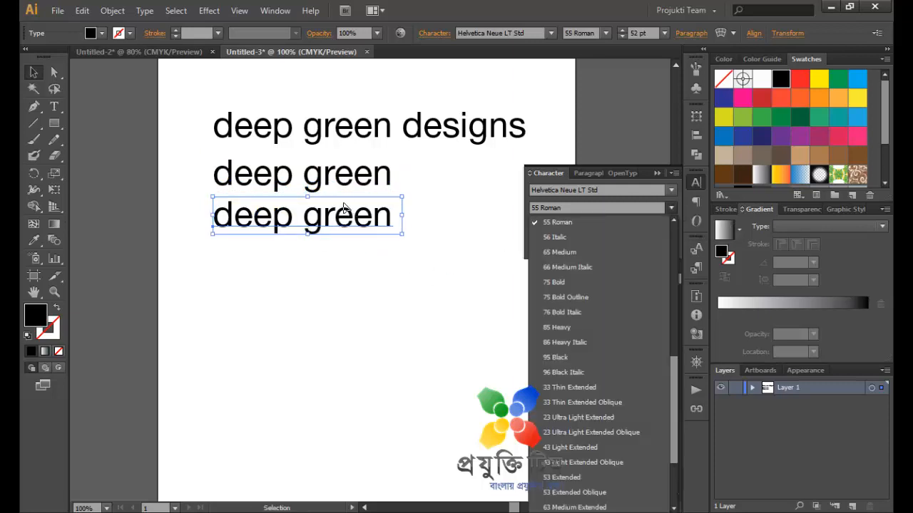
click(582, 282)
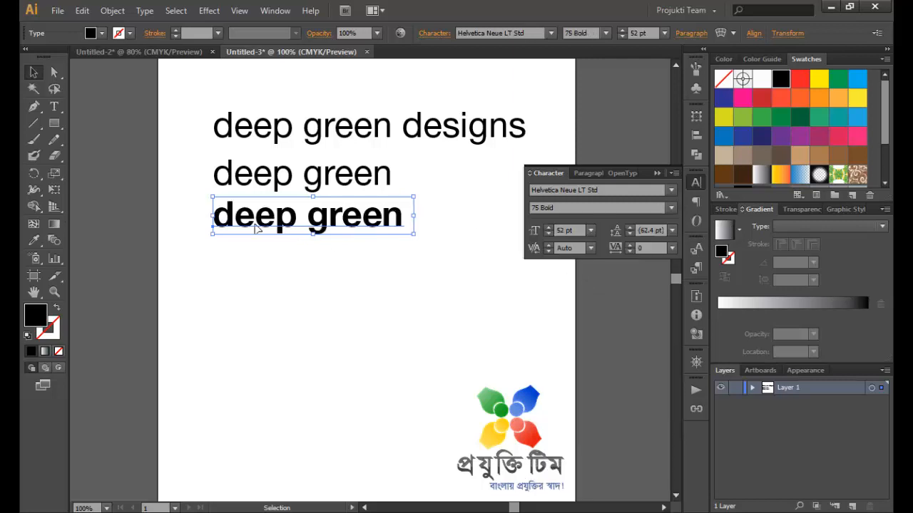
- Set only the word "green" in the bold third line to the 35 Thin font style
double_click(311, 224)
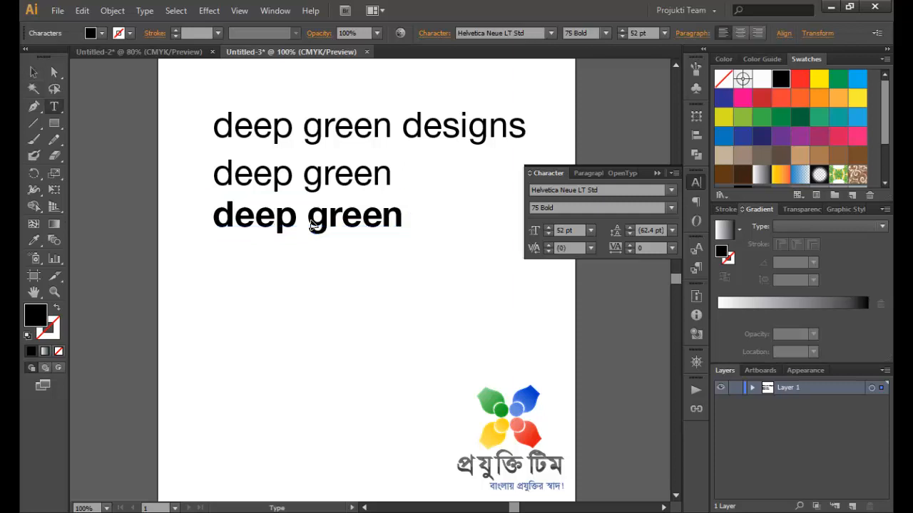
drag(308, 224, 416, 225)
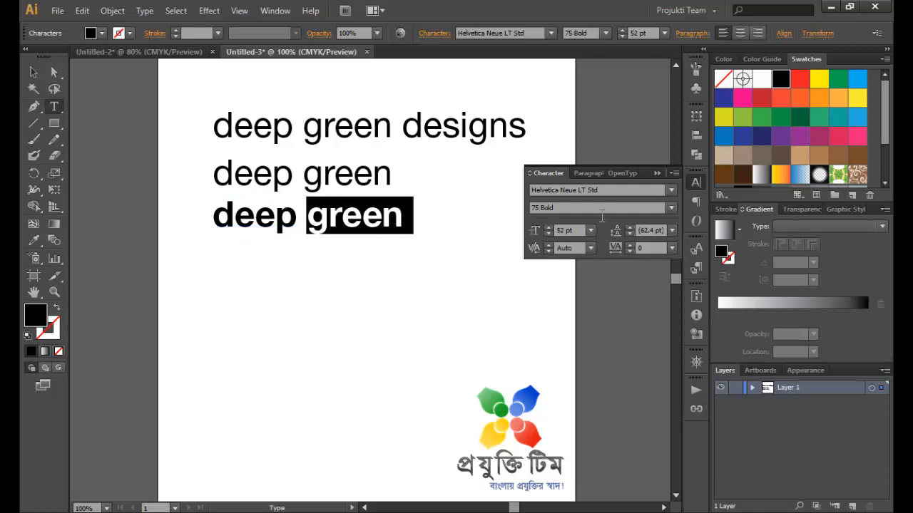
click(669, 207)
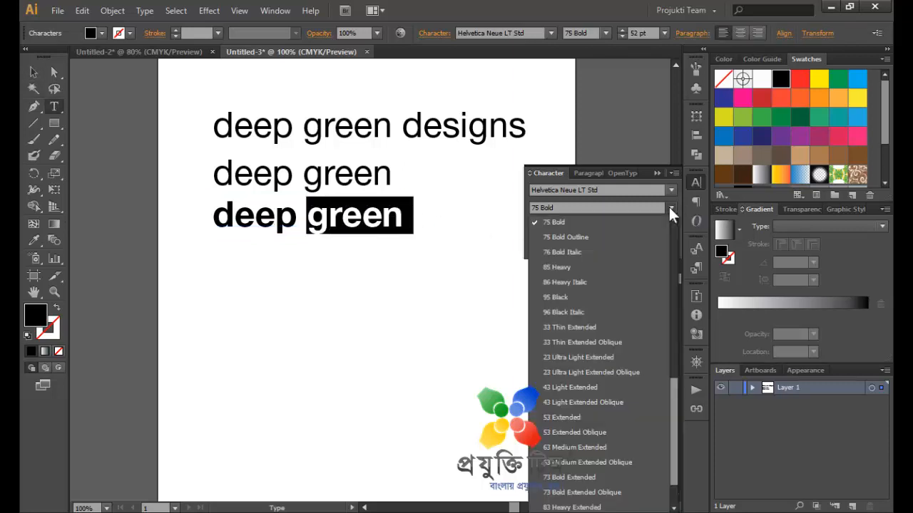
scroll(598, 264, up, 4)
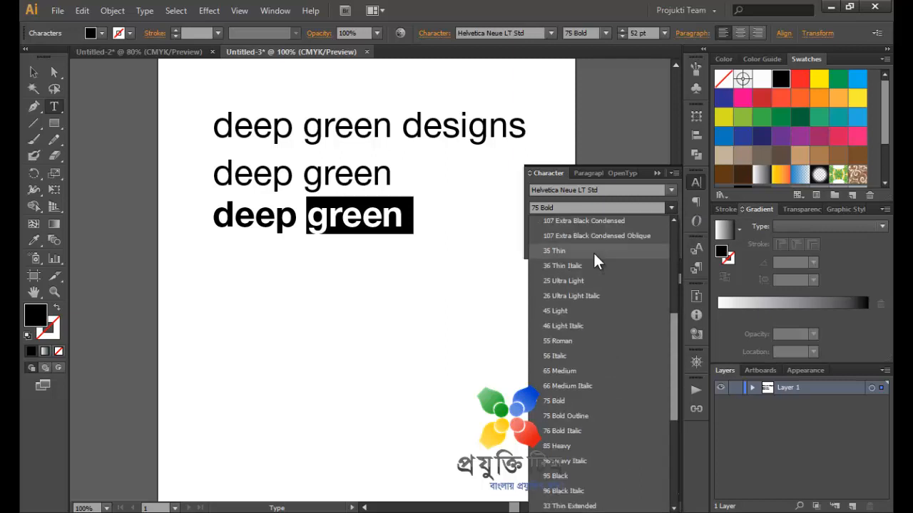
click(594, 252)
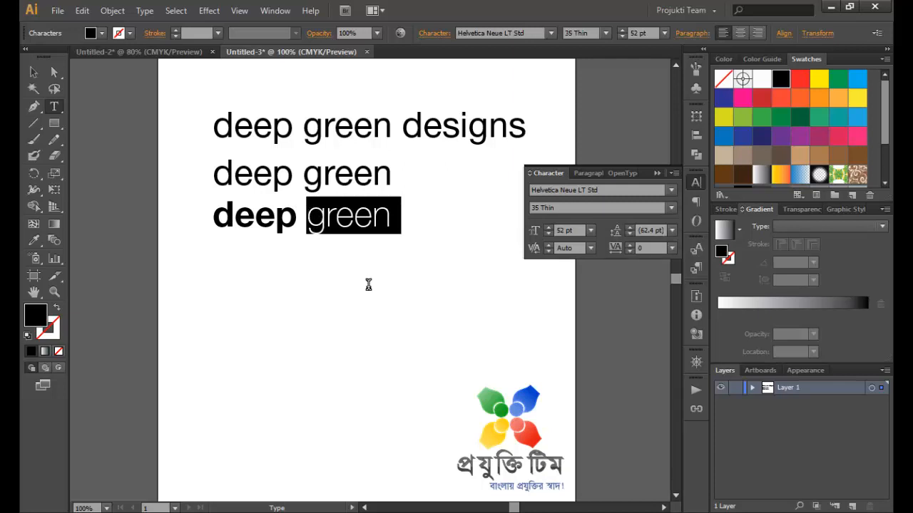
click(33, 73)
click(363, 325)
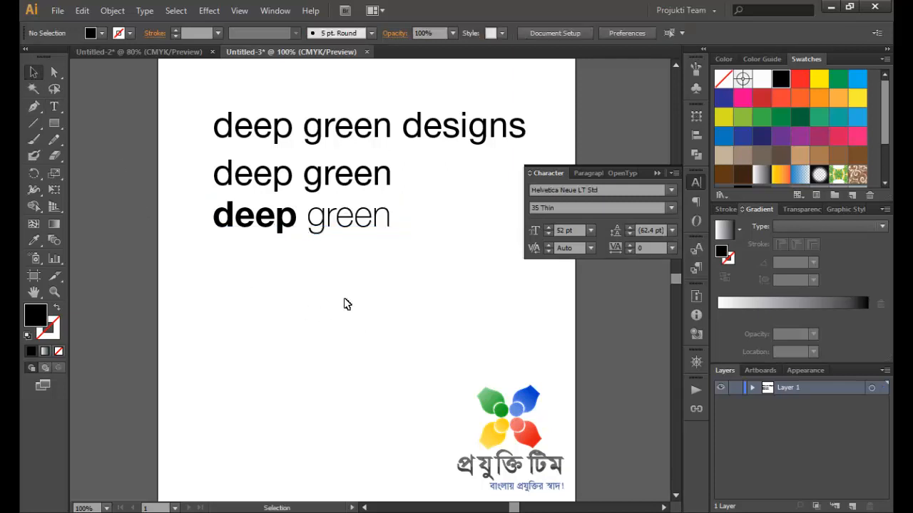
- Duplicate the bold and thin "deep green" line below itself and colour the copy's word "green" dark green
click(337, 225)
drag(337, 226, 341, 263)
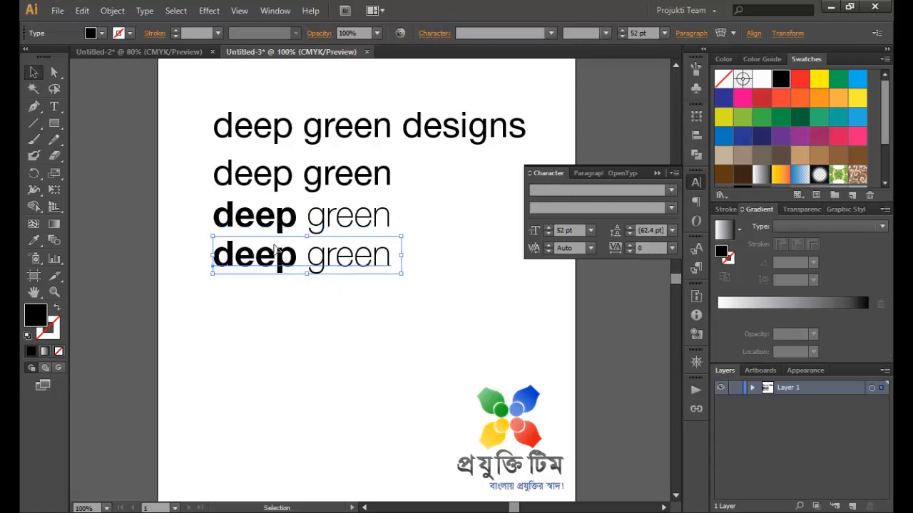
double_click(308, 258)
key(ctrl+a)
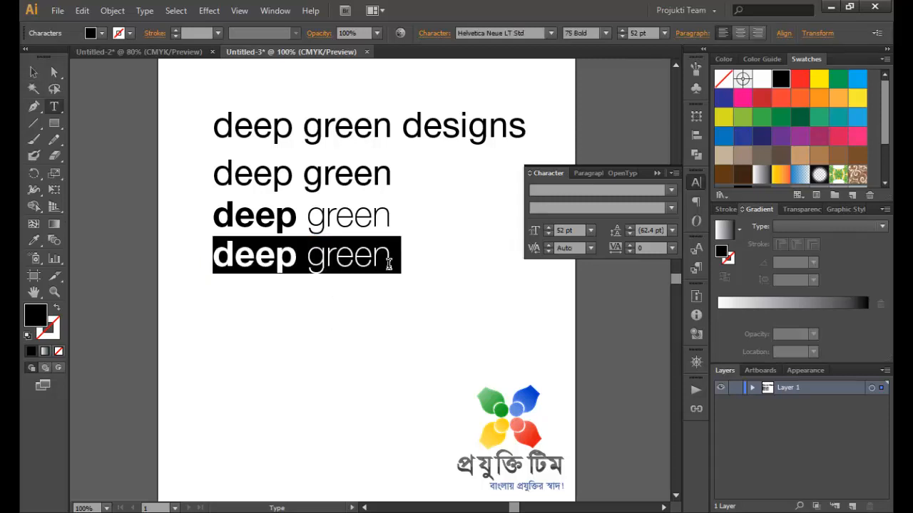
drag(308, 258, 409, 265)
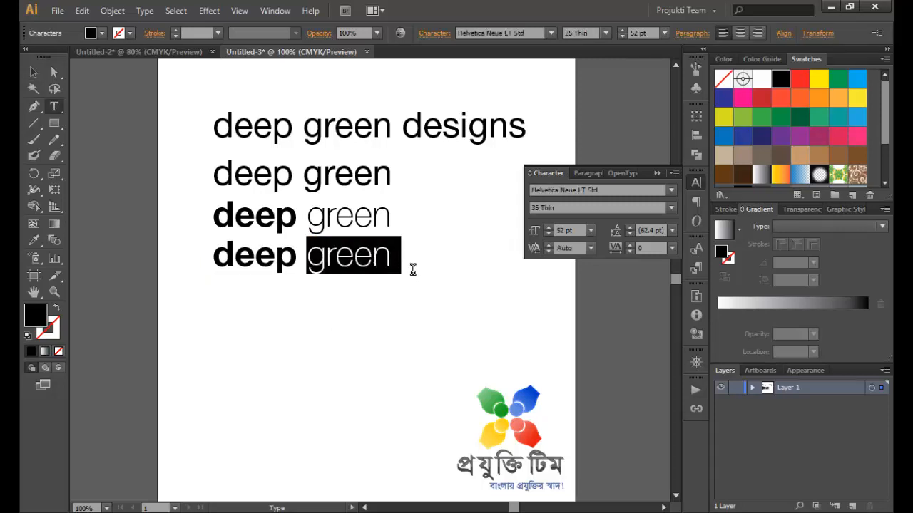
click(780, 120)
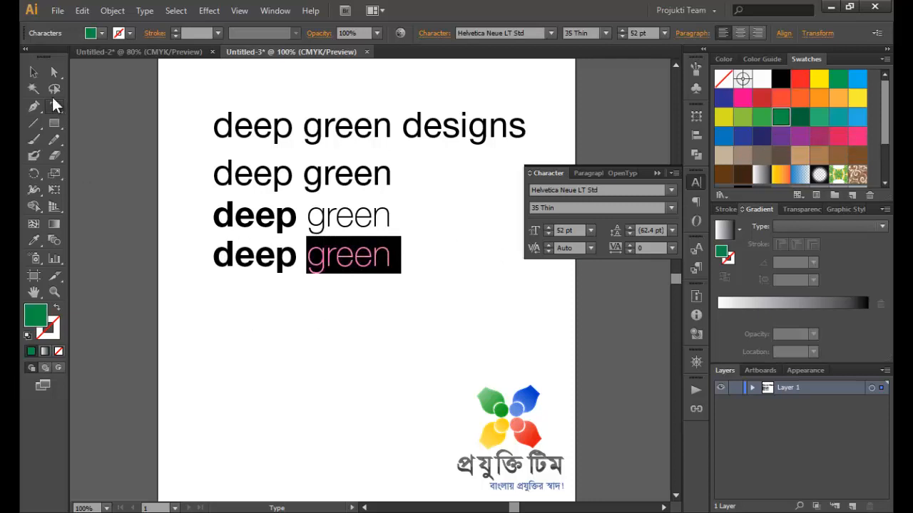
click(33, 73)
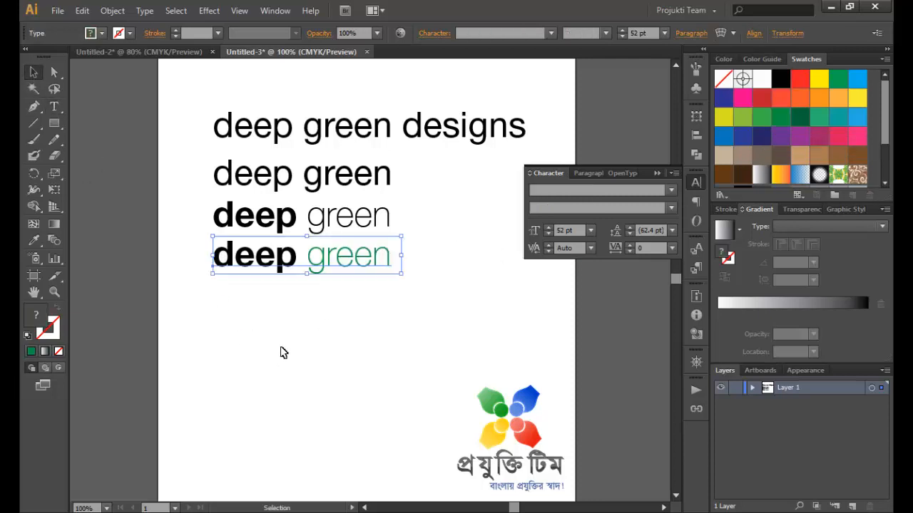
- Remove the space between "deep" and "green" in the fourth line so it reads "deepgreen"
double_click(310, 263)
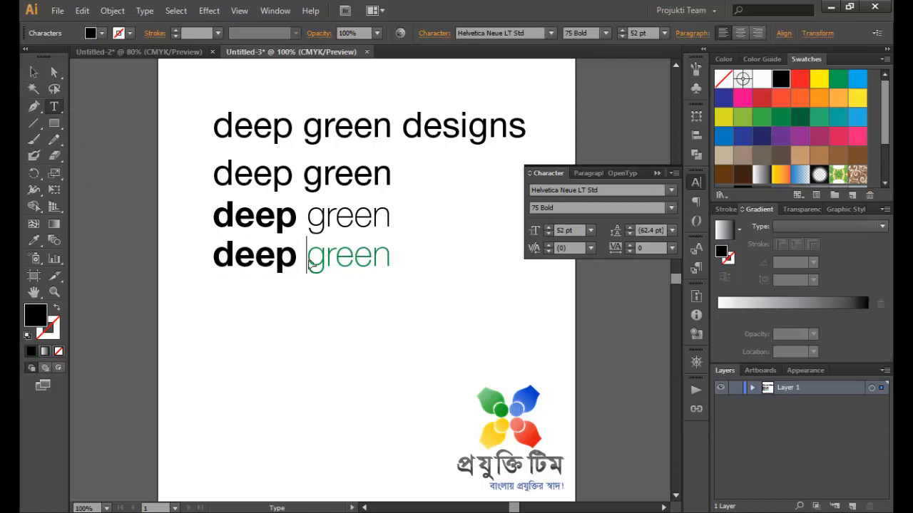
key(BackSpace)
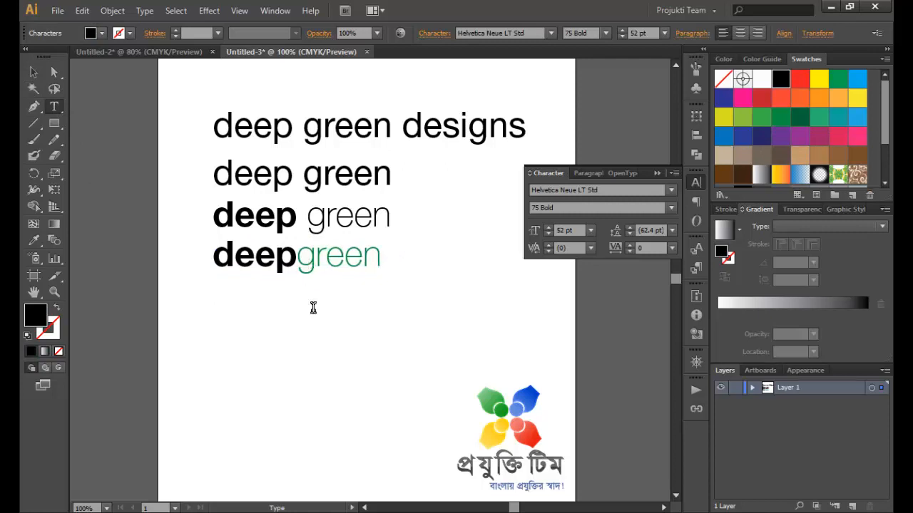
key(Right)
key(Right)
click(32, 74)
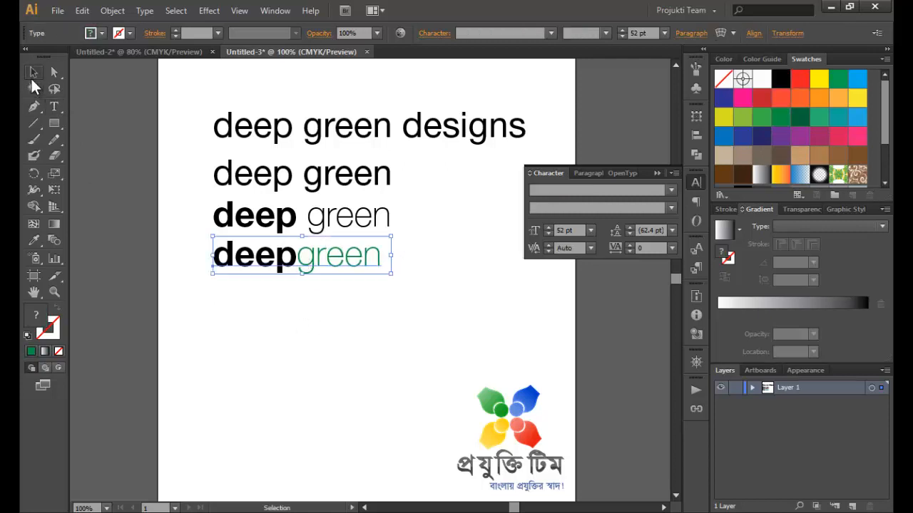
click(331, 369)
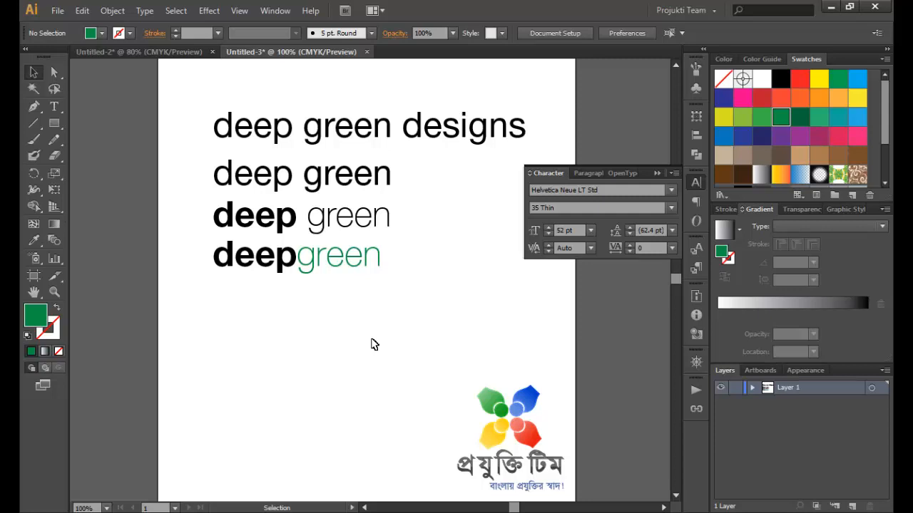
- Delete the two bold and thin lines and the original "deep green designs" line, keeping only the plain "deep green" text
drag(423, 219, 297, 282)
key(Delete)
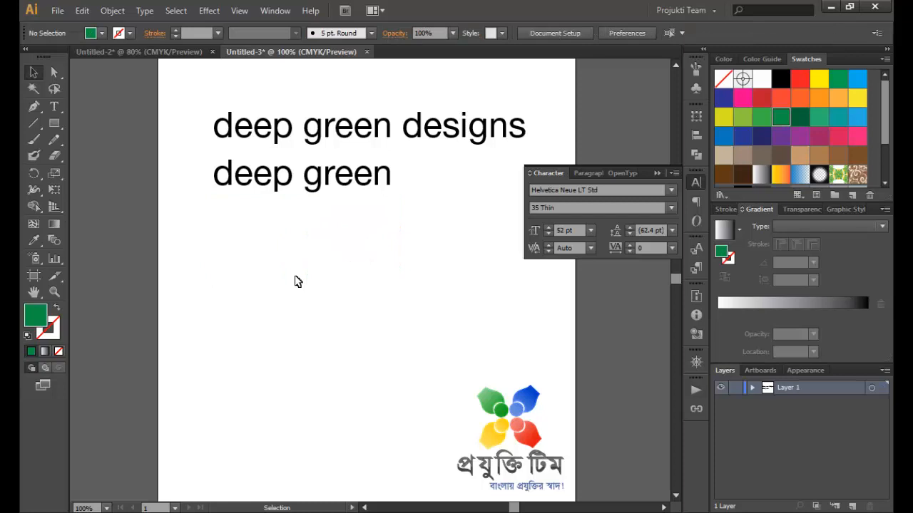
click(437, 125)
key(Delete)
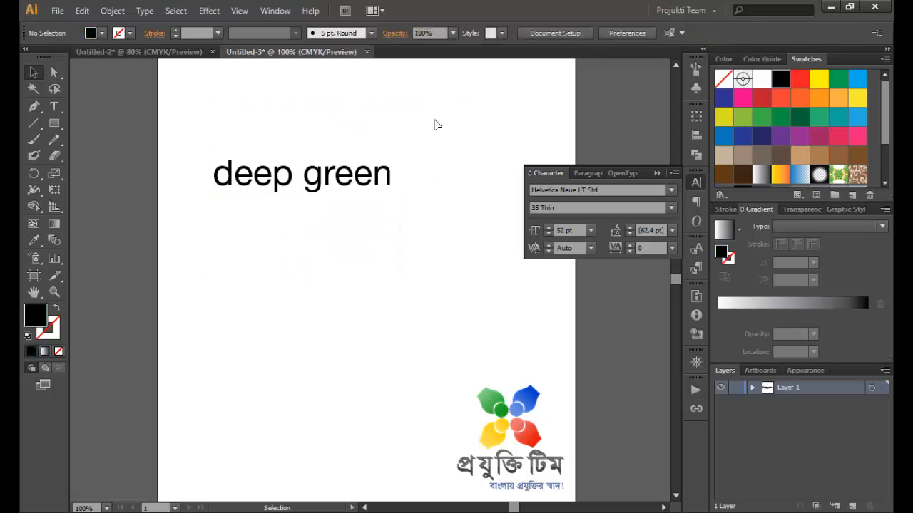
- Colour the word "green" in the remaining text with the green swatch C=85 M=10 Y=100 K=10
double_click(305, 179)
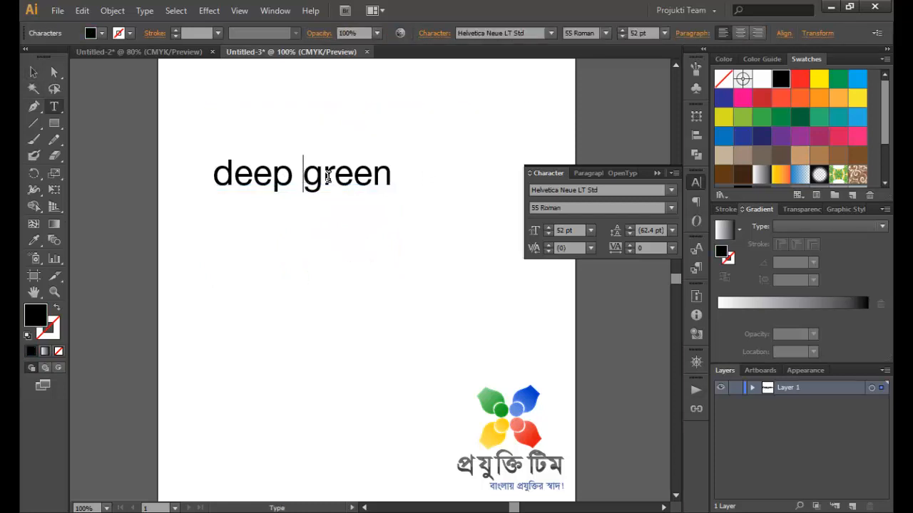
double_click(327, 178)
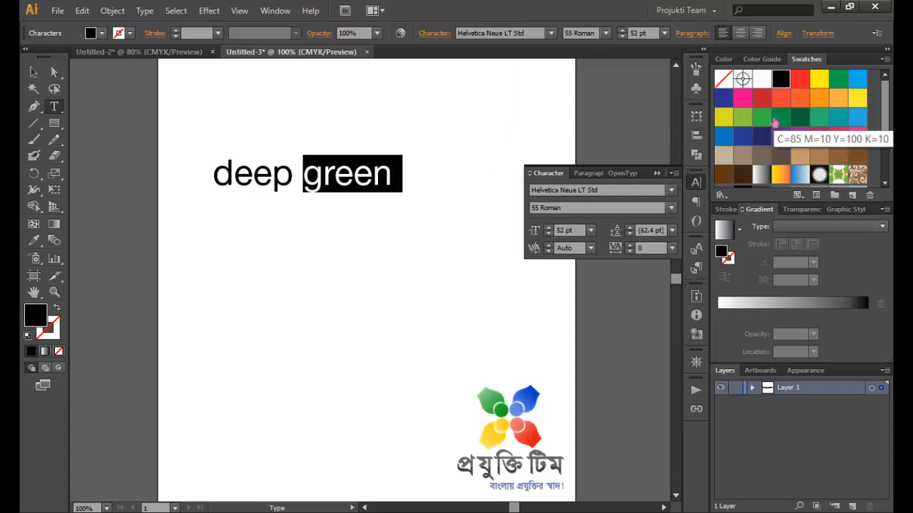
click(776, 121)
click(34, 73)
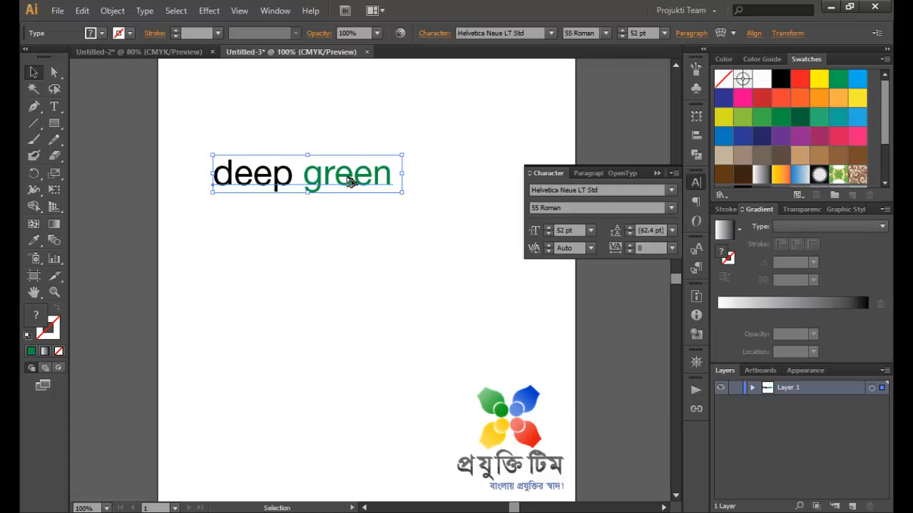
- Duplicate the two-coloured "deep green" line below itself and repeat the copy until six evenly spaced lines are stacked
drag(349, 181, 351, 223)
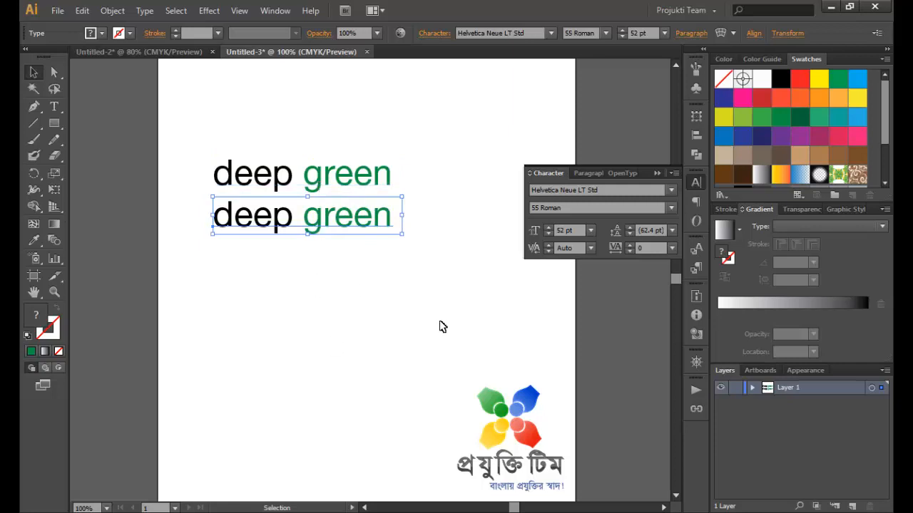
key(ctrl+d)
key(ctrl+d)
key(ctrl+d)
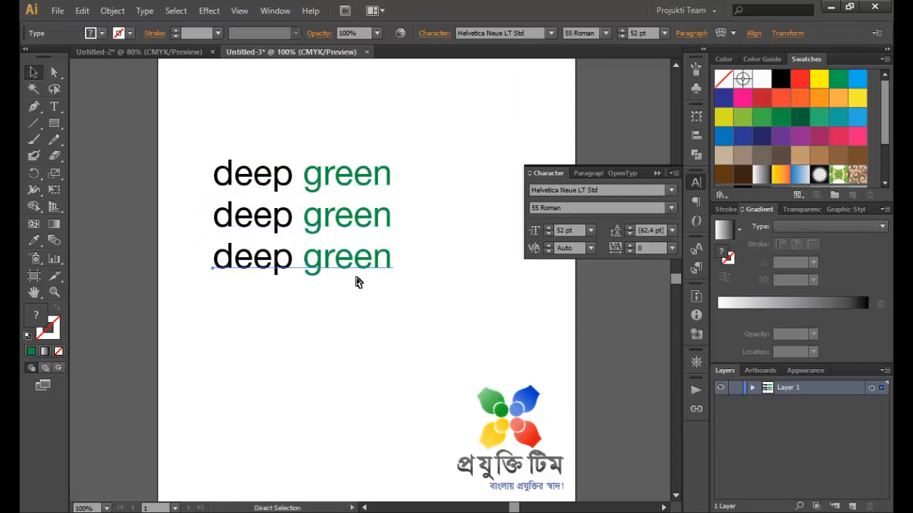
key(ctrl+d)
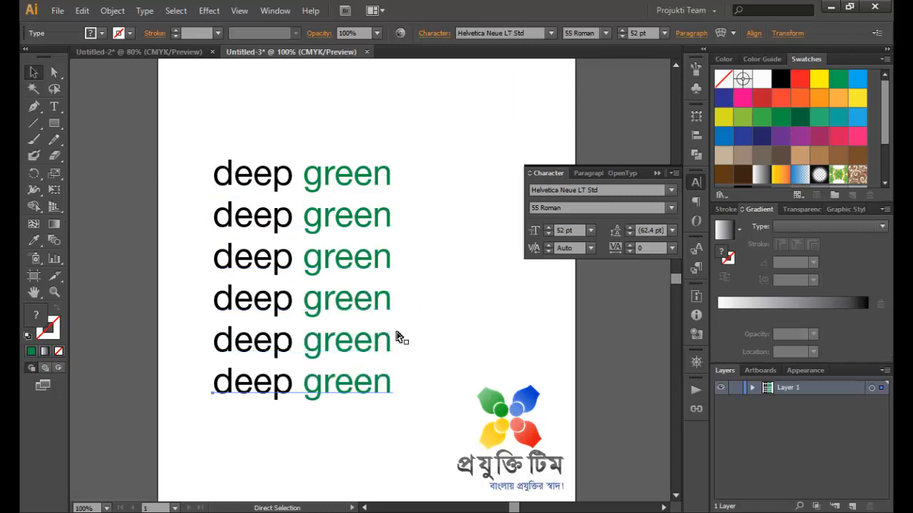
- Set the font of the second "deep green" line to Gill Sans MT
click(348, 223)
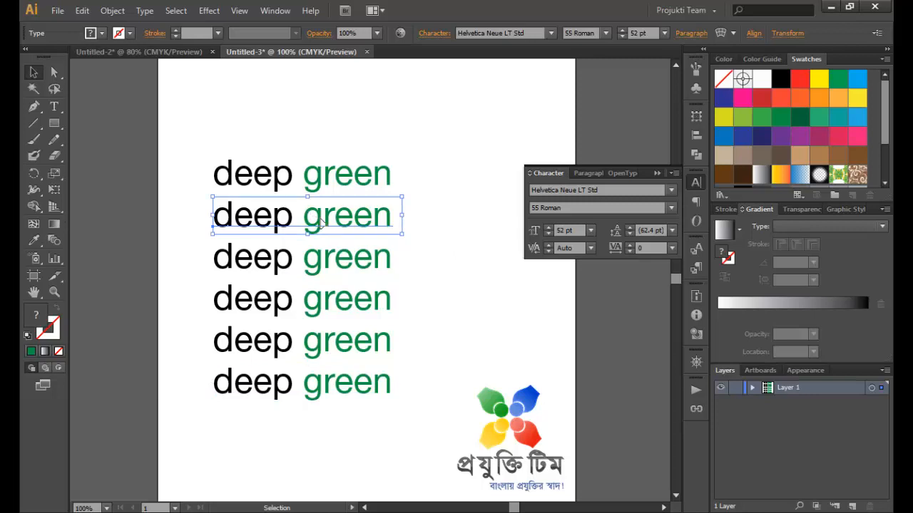
click(596, 193)
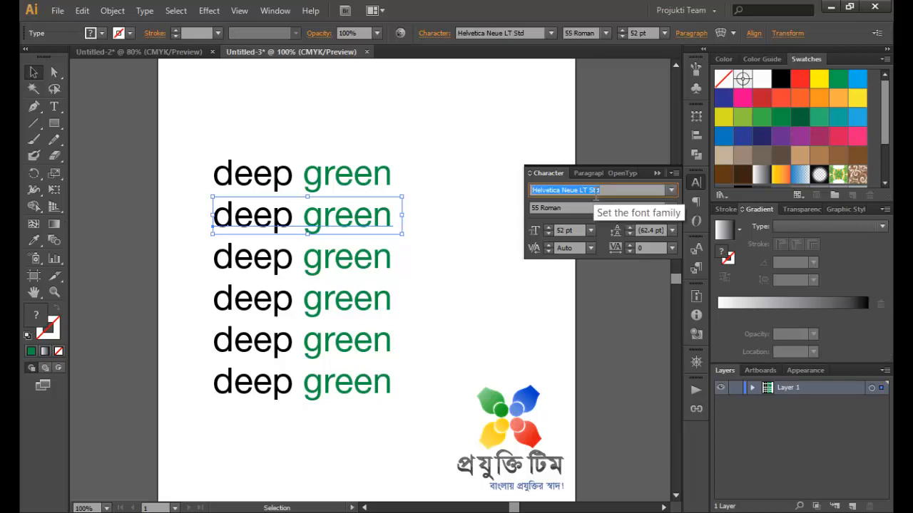
text(GangaMJ)
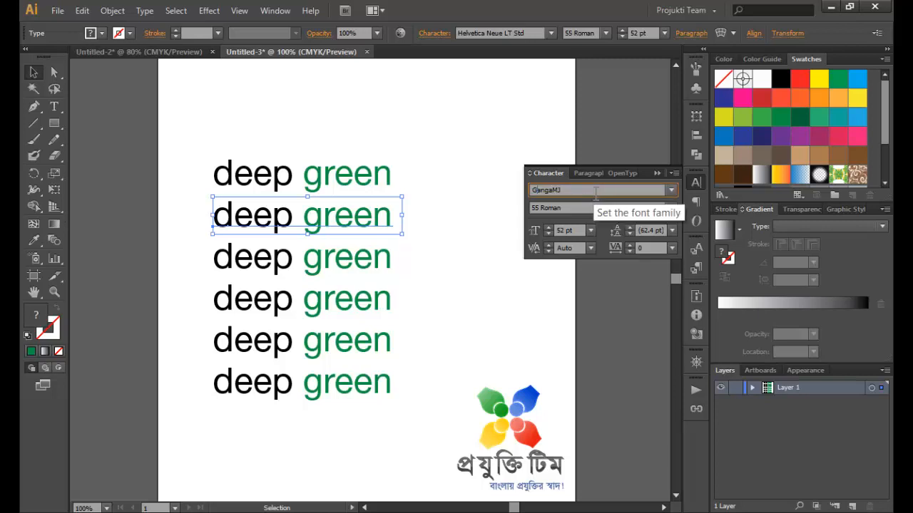
text(Gill Sans MT)
key(Return)
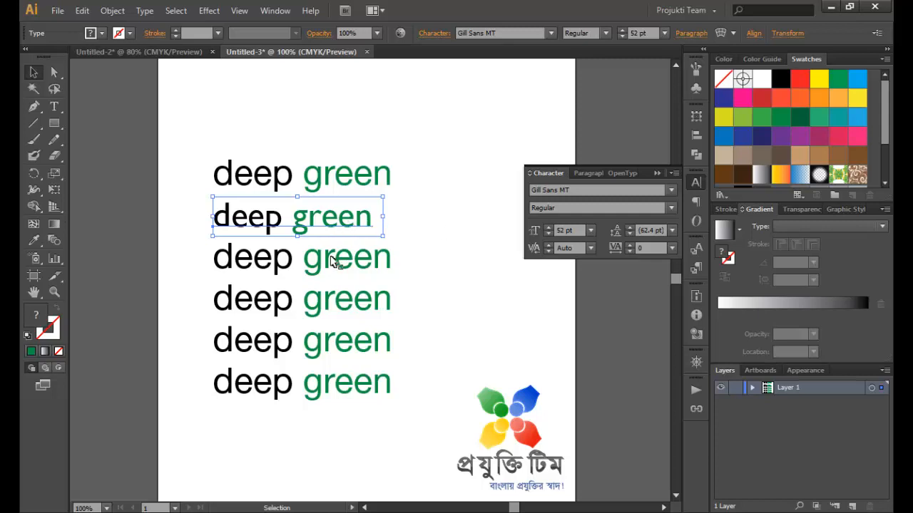
- Set the third "deep green" line in Franklin Gothic Book Regular and check which styles the font offers
click(352, 264)
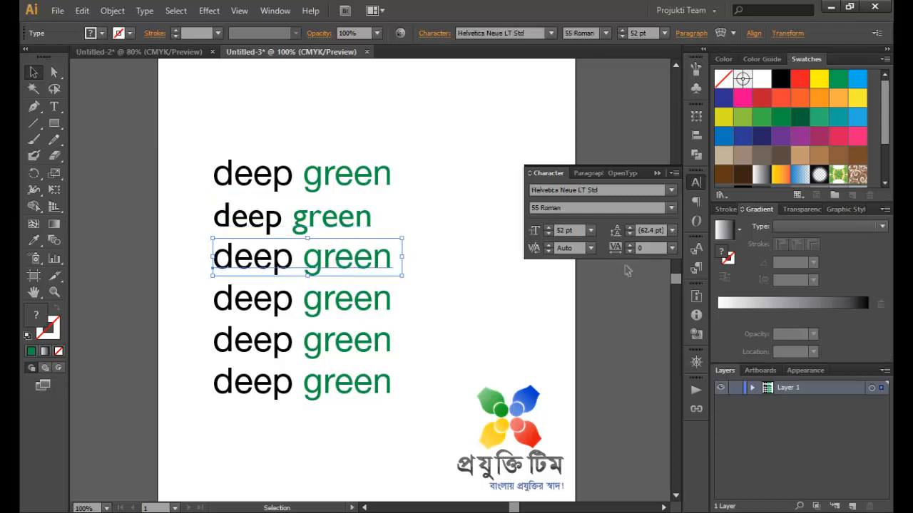
click(564, 191)
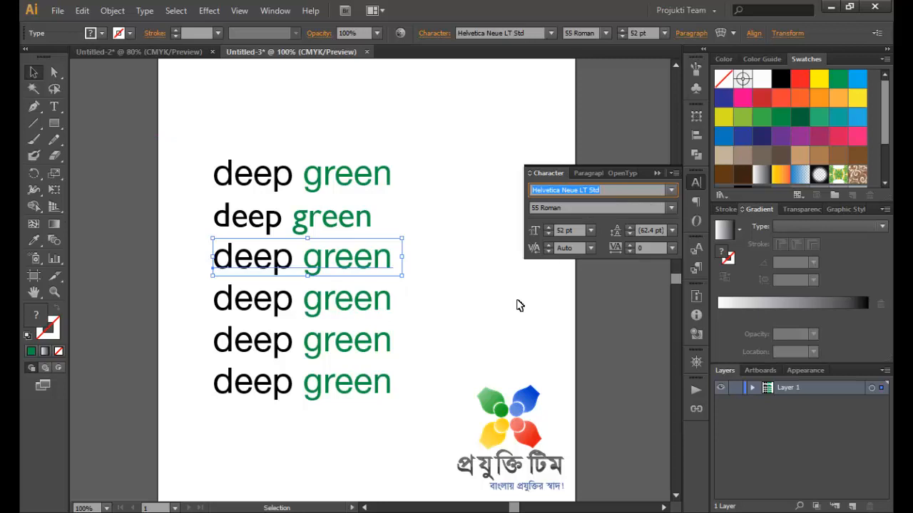
text(Fr)
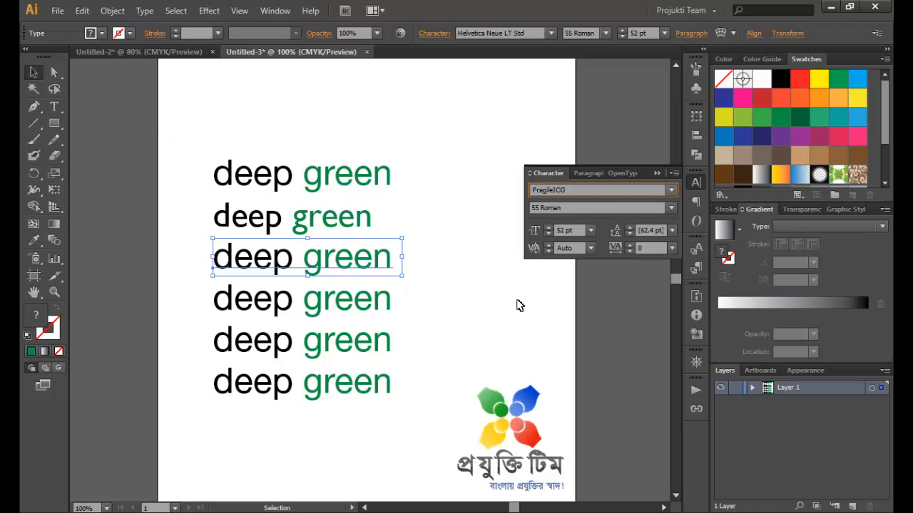
text(anklin Gothic Book)
key(Return)
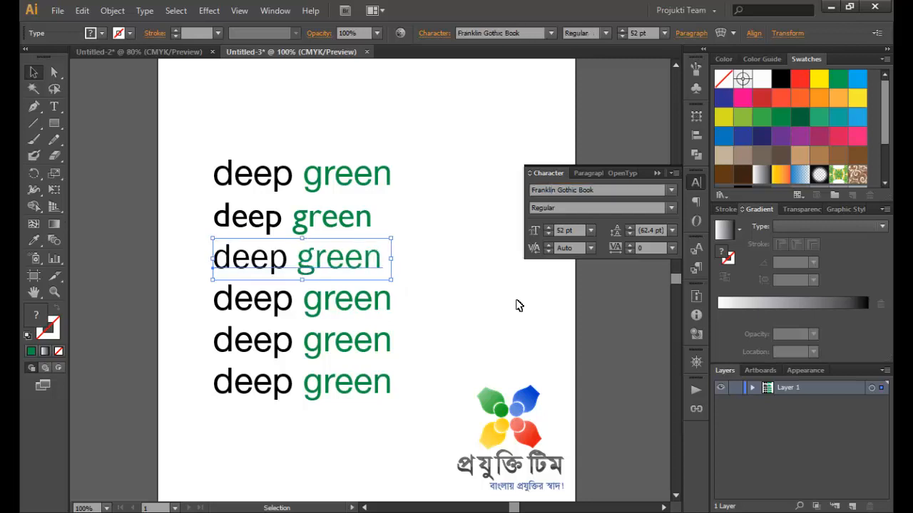
click(437, 289)
click(354, 265)
click(671, 208)
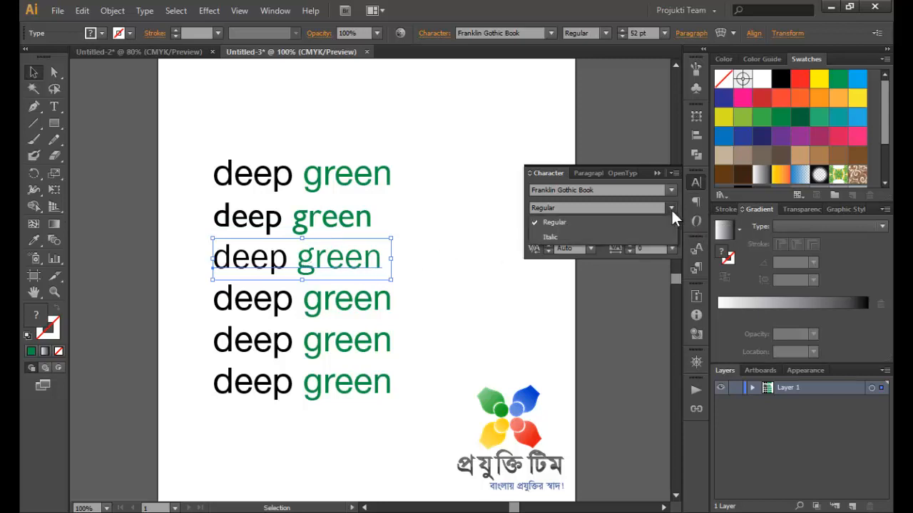
click(672, 208)
- Try Futura Bk BT on the fourth "deep green" line and look over the neighbouring fonts in the font list
click(324, 305)
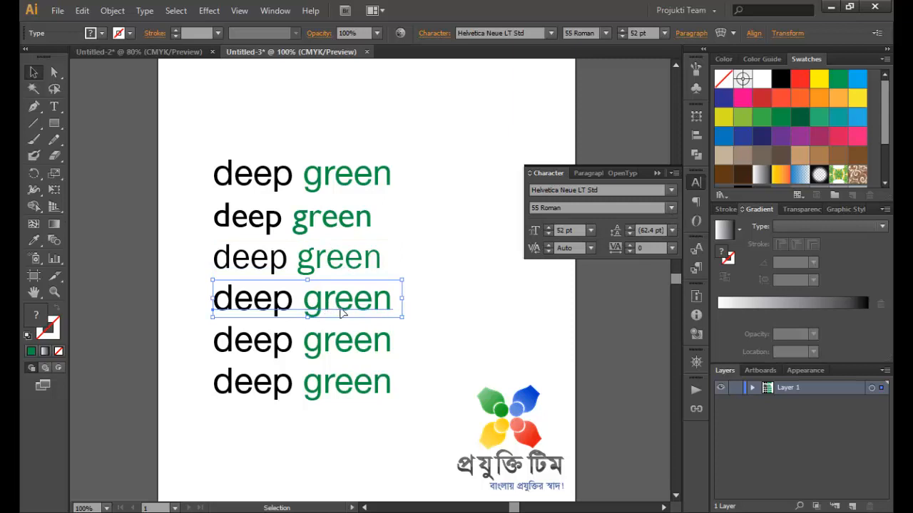
click(549, 189)
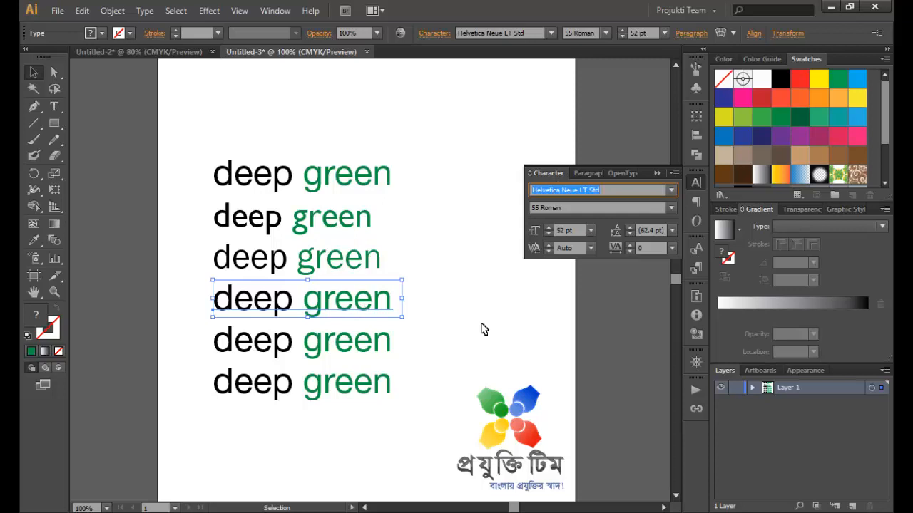
text(Futura Bk BT)
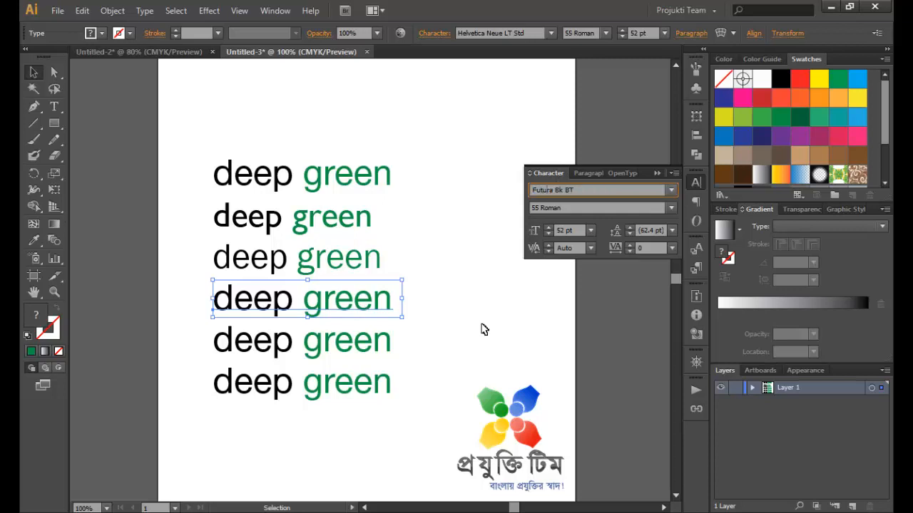
key(Return)
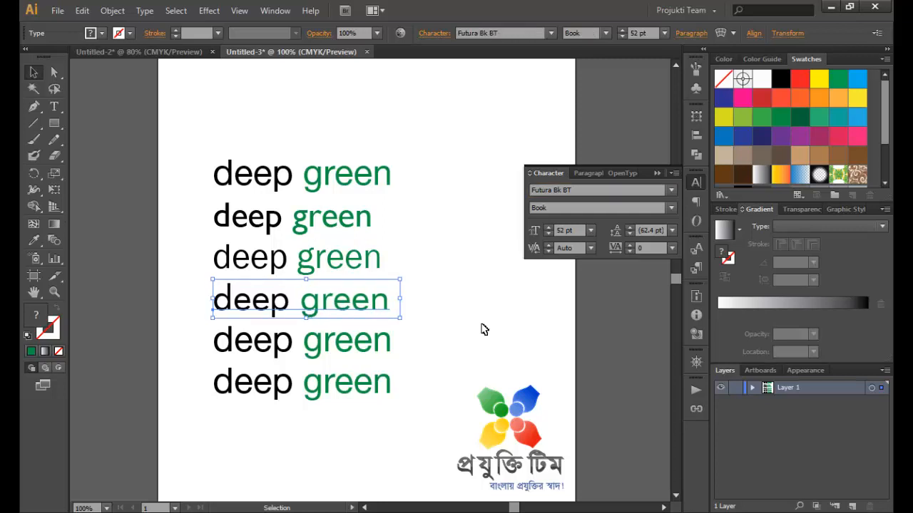
click(672, 191)
click(530, 193)
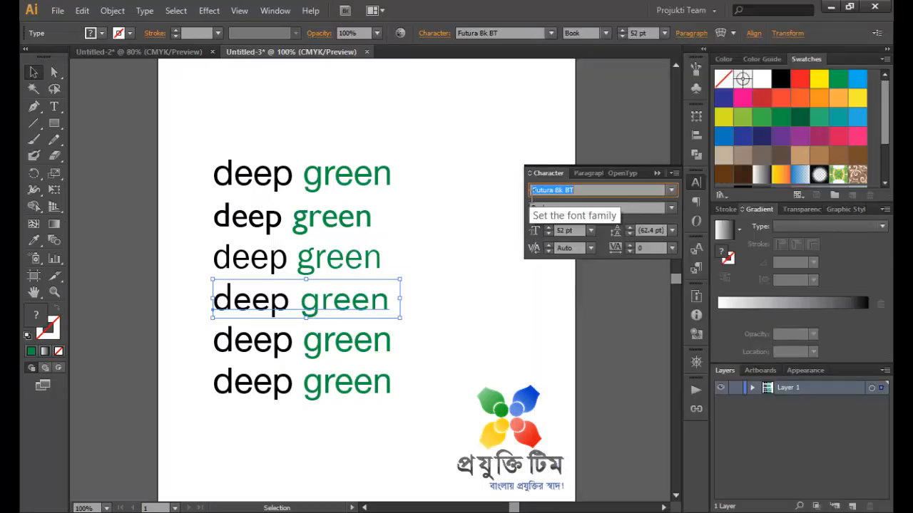
click(549, 33)
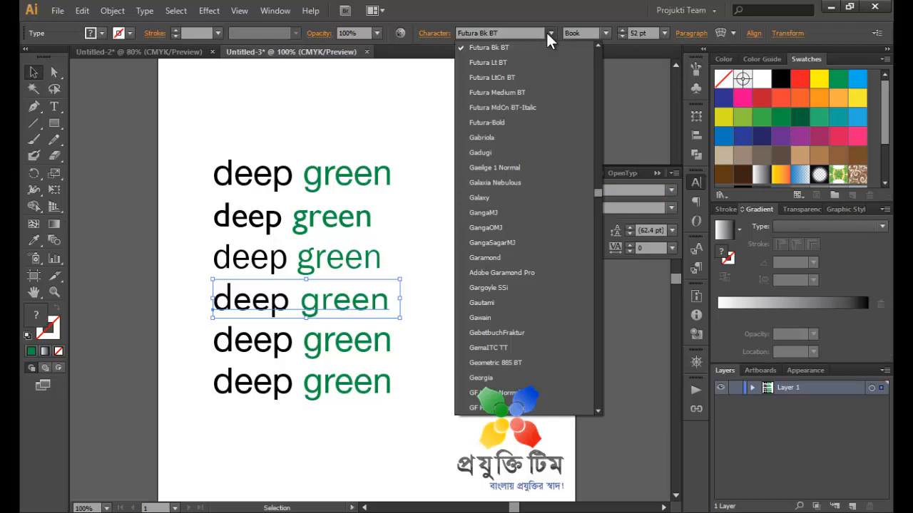
click(549, 33)
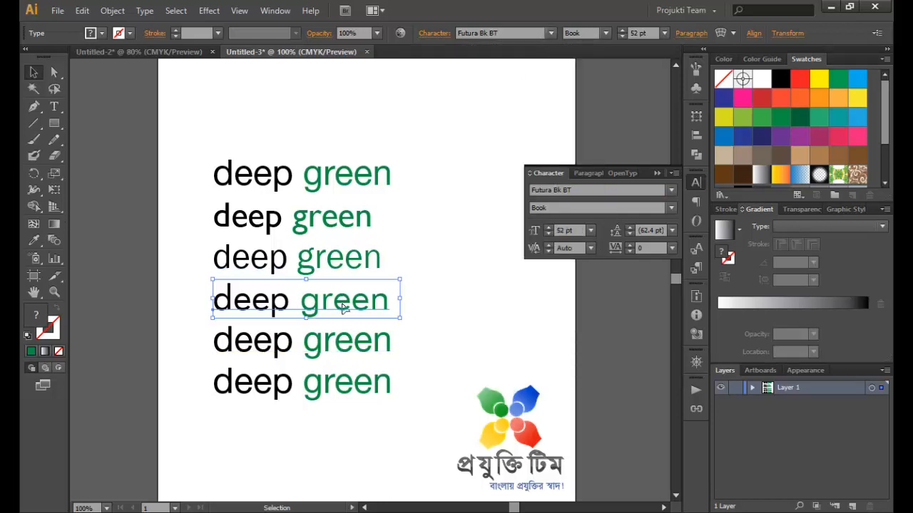
- Preview the following fonts on the fourth line one by one, from Futura Lt BT through Futura-Bold to Gadugi
click(557, 191)
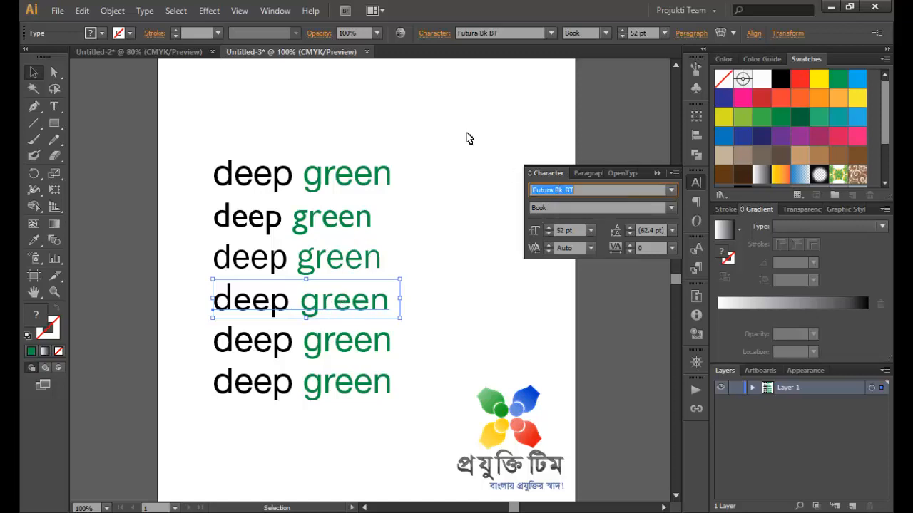
key(Down)
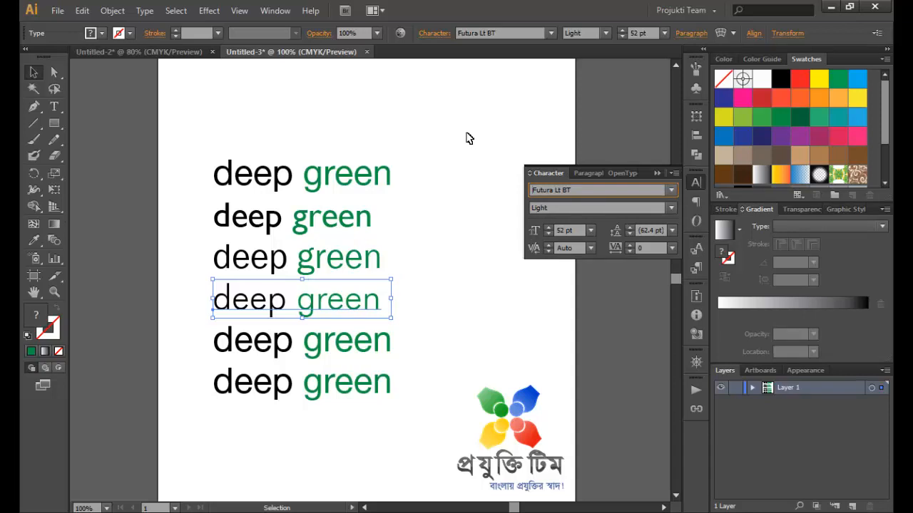
key(Down)
key(Down)
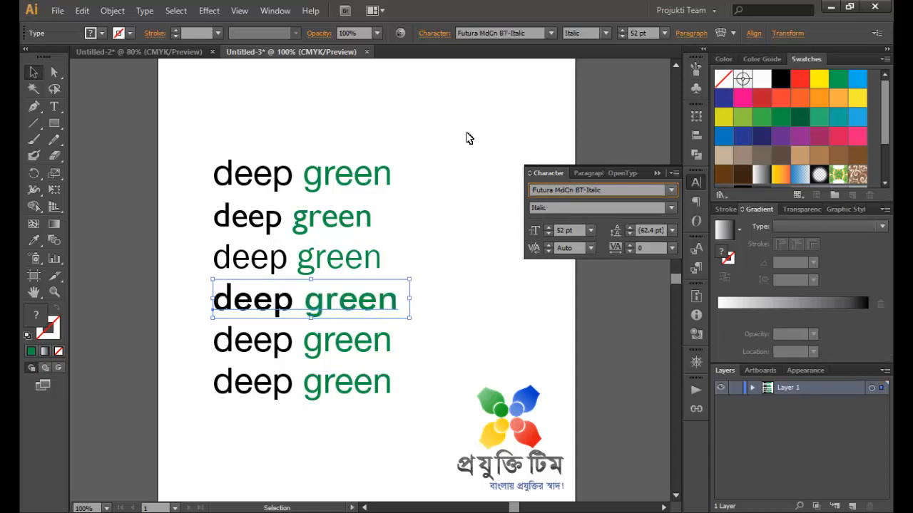
key(Down)
key(Down)
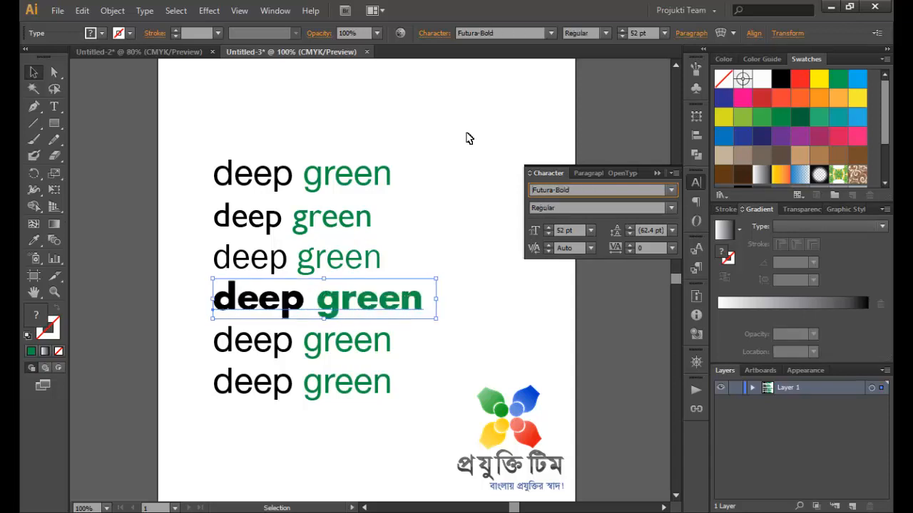
key(Down)
key(Down)
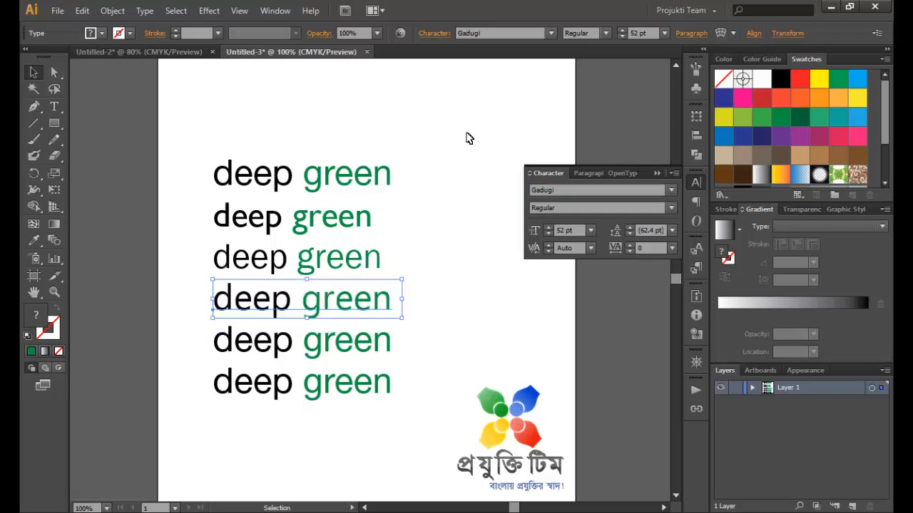
- Continue previewing fonts on the fourth line beyond Gadugi, through GangaMJ to Arial Bold
click(570, 191)
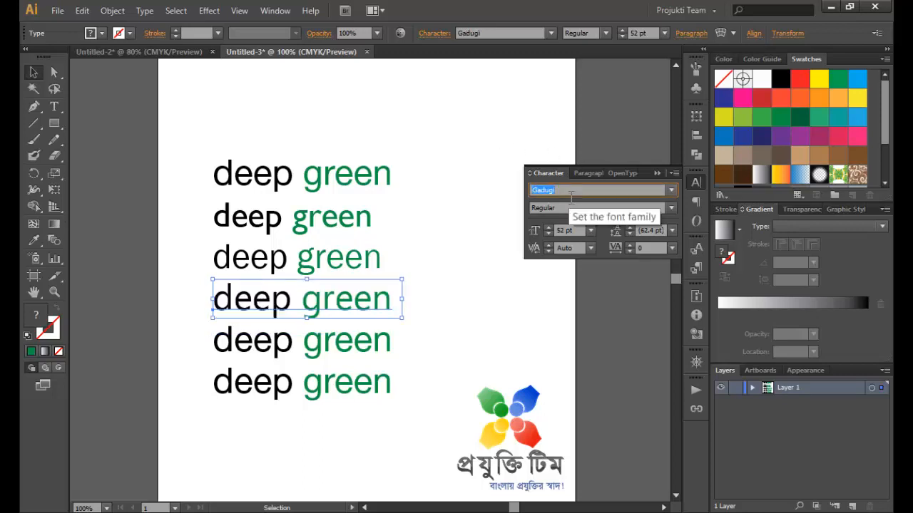
key(Down)
key(Down)
key(Down)
key(Down)
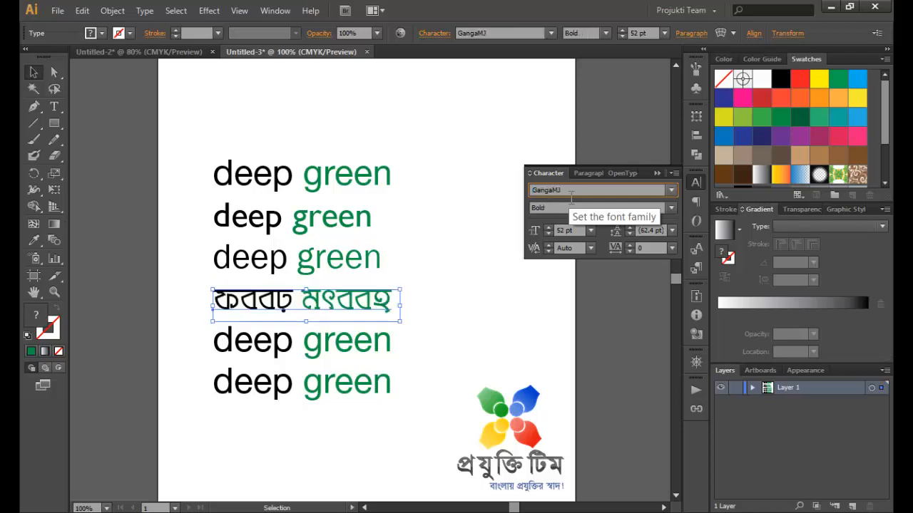
key(Down)
key(Down)
key(Down)
key(Down)
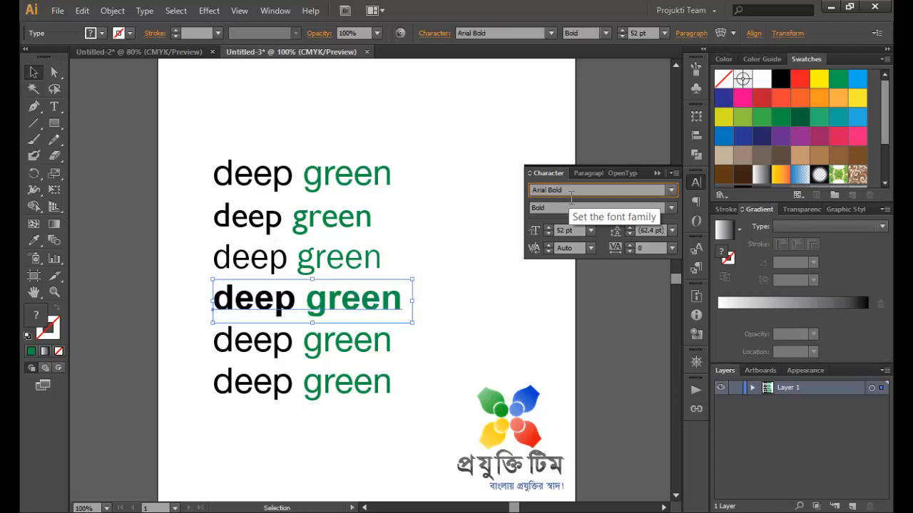
key(Down)
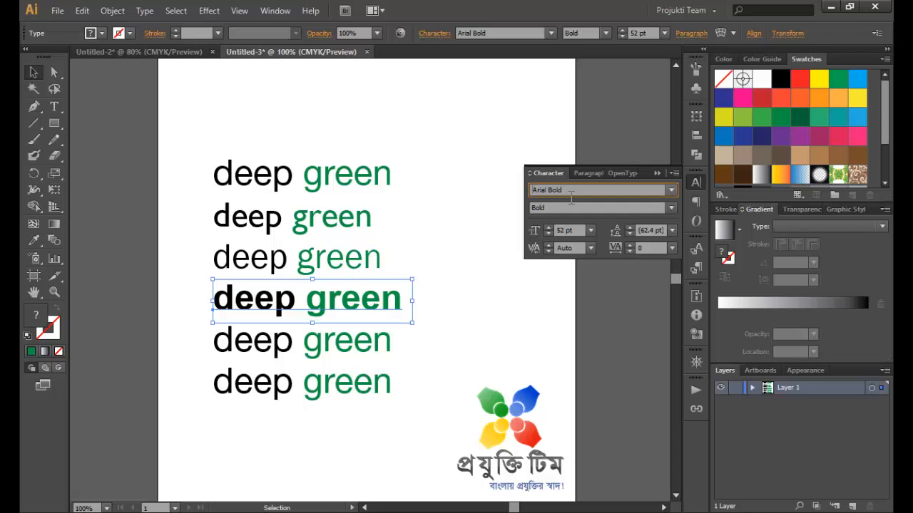
- Set the fourth line in Myriad Pro Bold and look through the font's available styles
text(Myriad)
key(Tab)
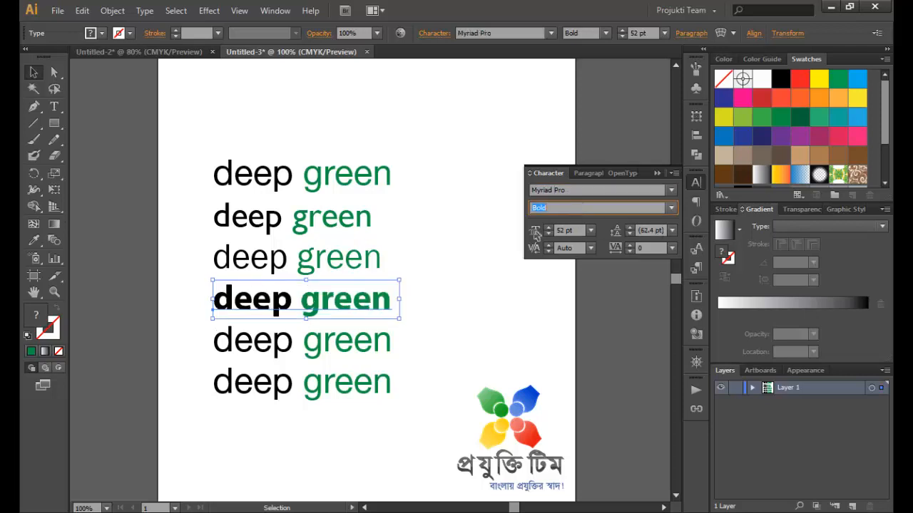
click(673, 206)
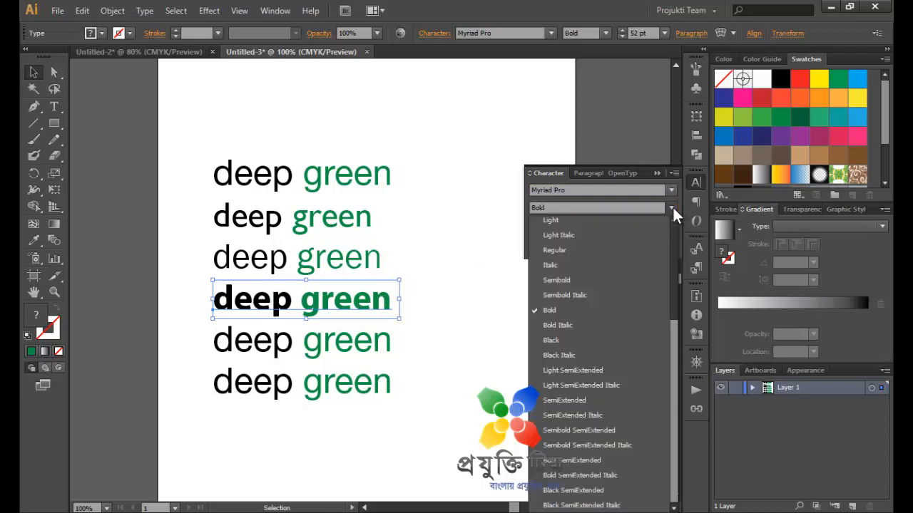
drag(672, 356, 668, 298)
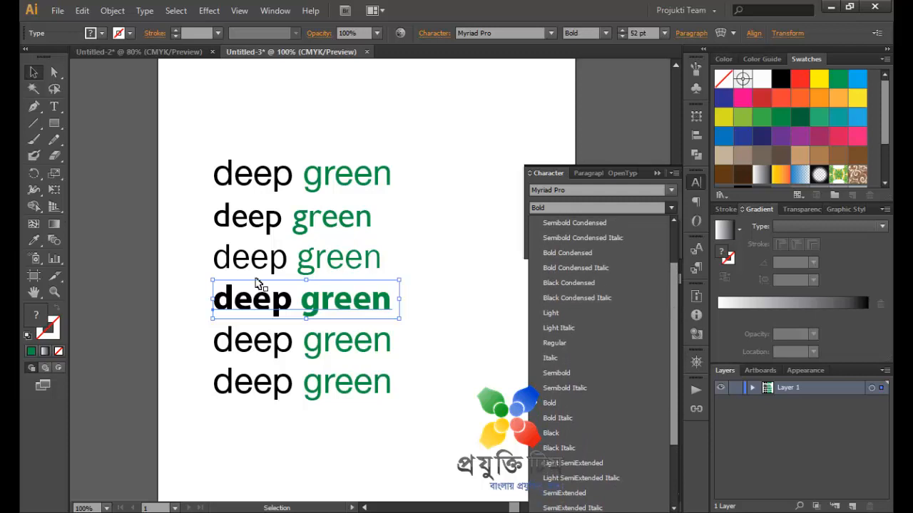
- Set only the word "green" in the fourth line to the Light style of Myriad Pro
click(308, 305)
double_click(300, 303)
key(ctrl+a)
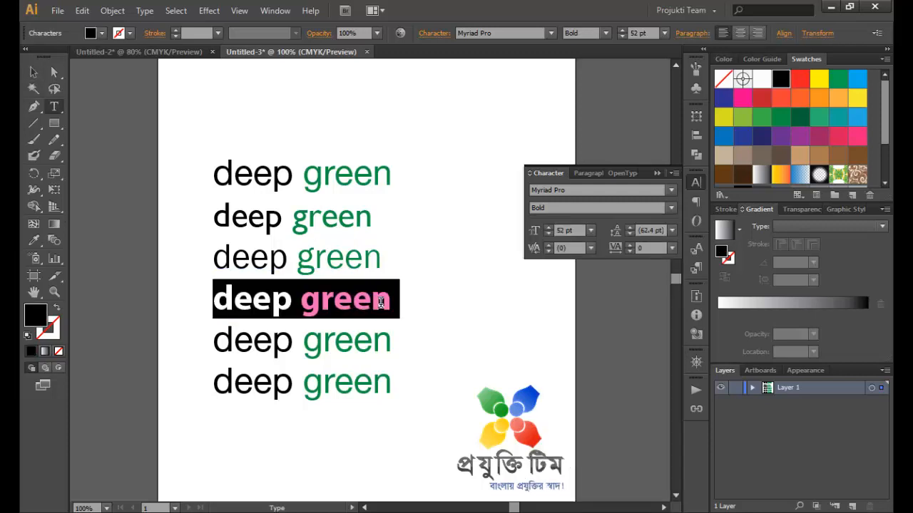
drag(303, 306, 399, 302)
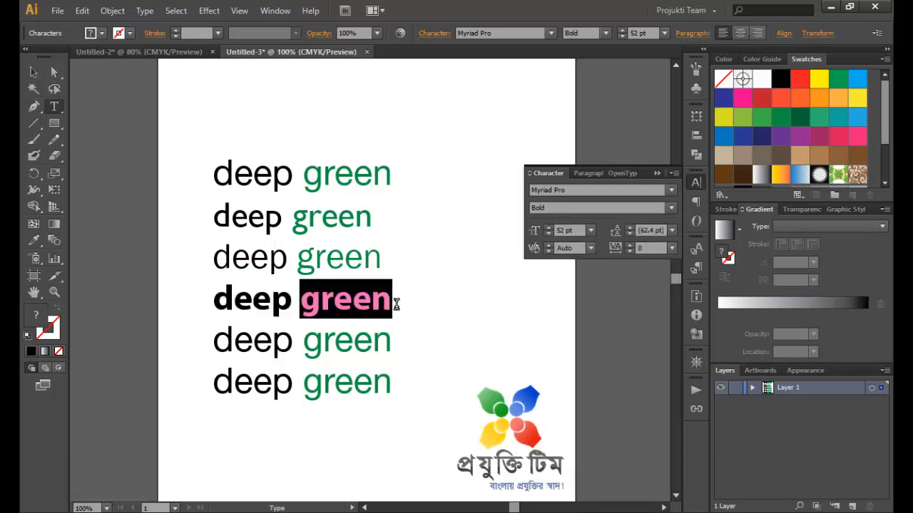
click(671, 207)
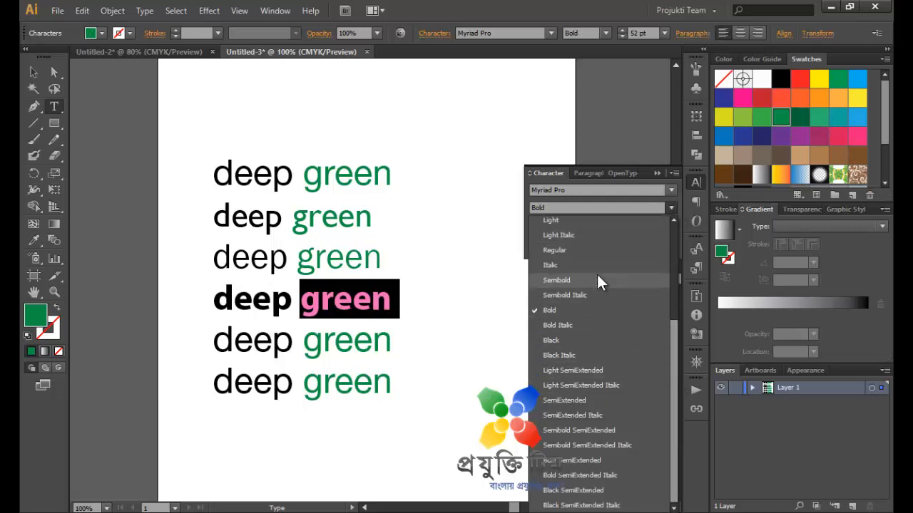
scroll(596, 272, up, 2)
click(601, 312)
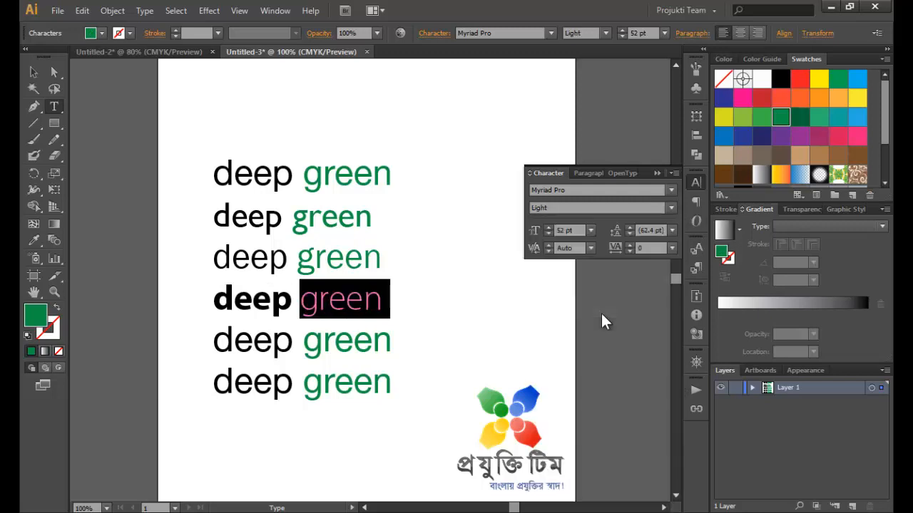
click(28, 74)
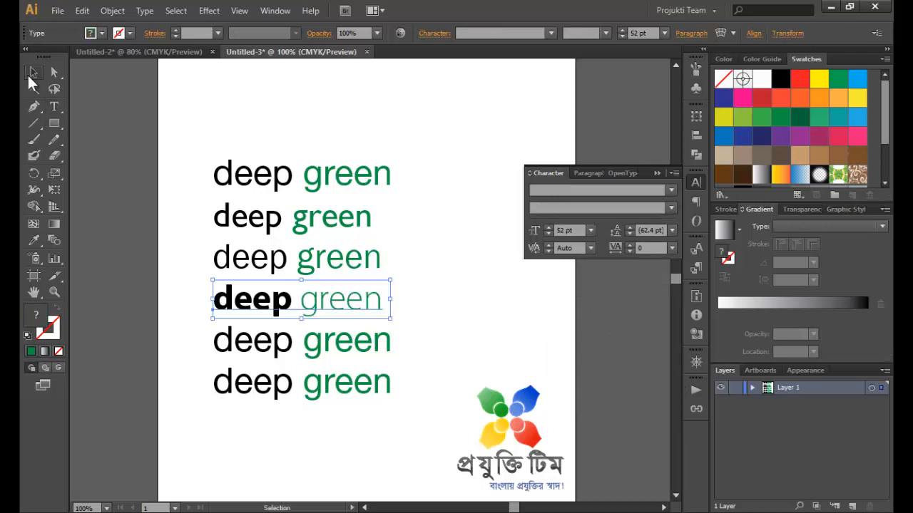
- Set only the word "deep" in the fourth line to the Condensed style of Myriad Pro and move the line slightly down
double_click(290, 304)
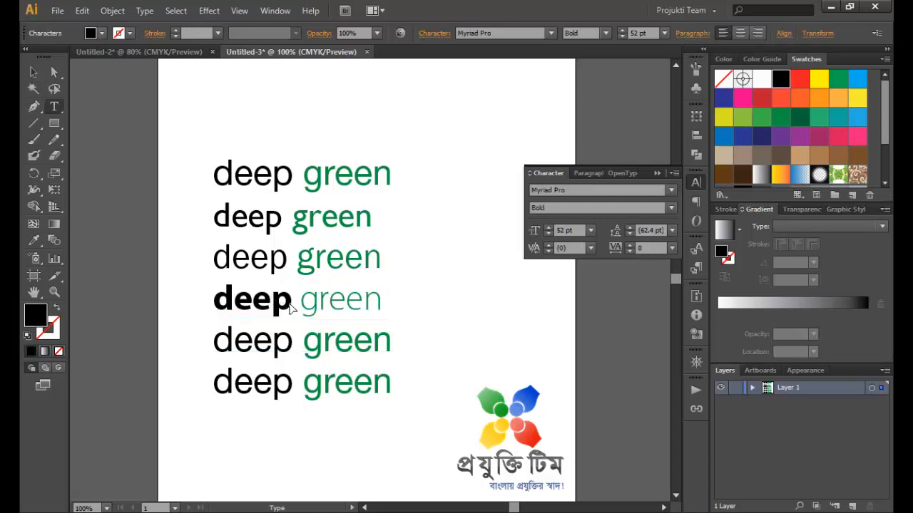
double_click(259, 302)
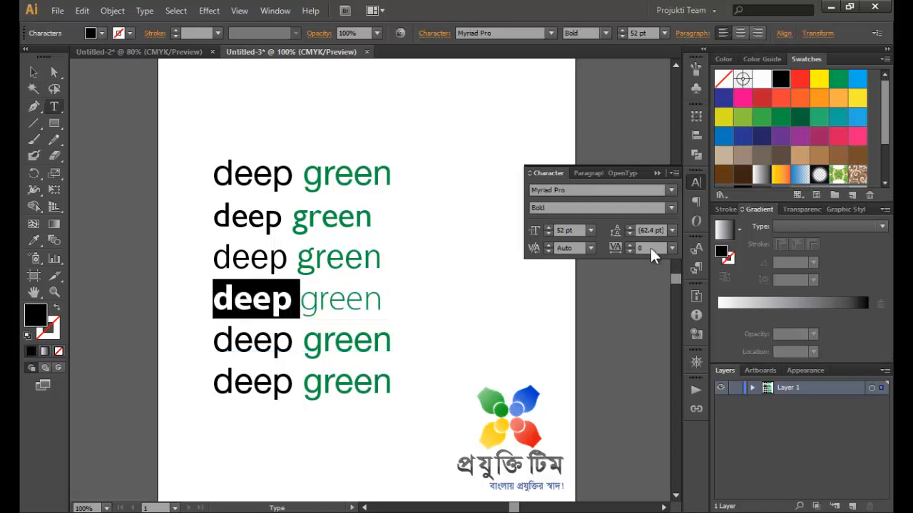
click(671, 209)
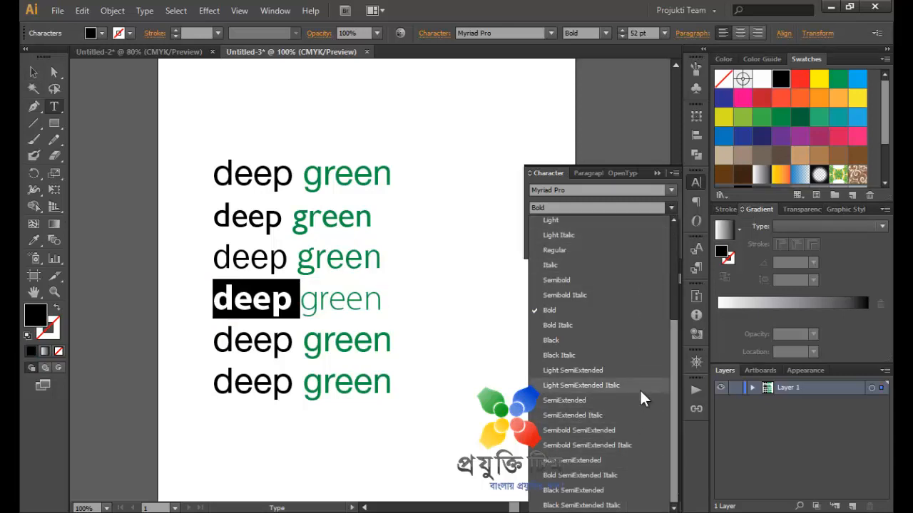
scroll(639, 389, up, 5)
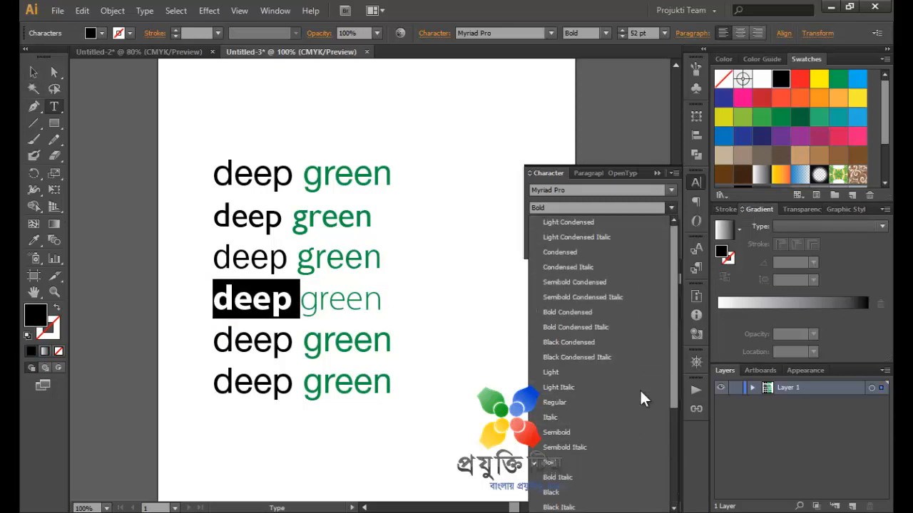
click(609, 253)
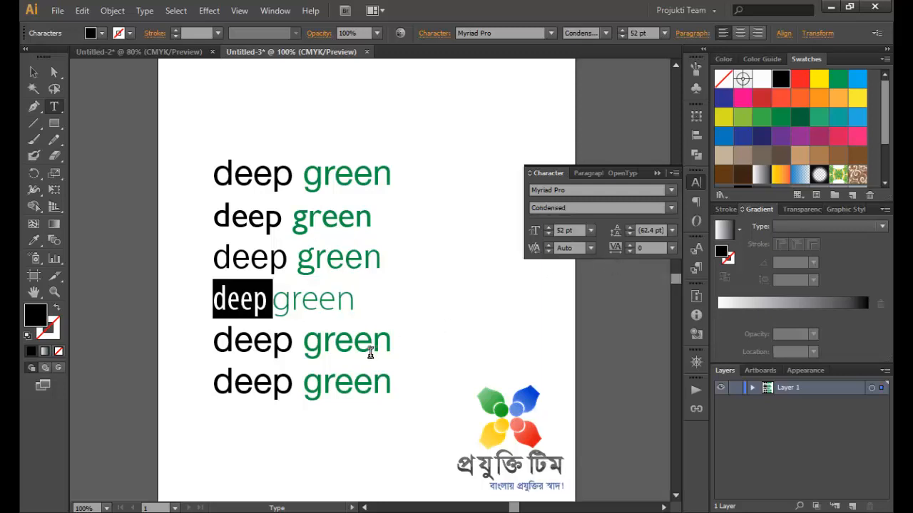
key(Escape)
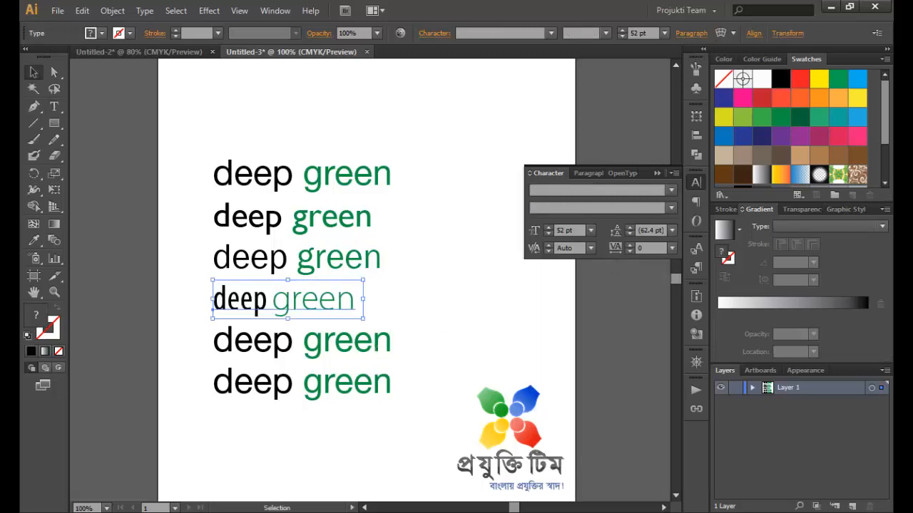
mouse_move(309, 301)
mouse_down()
mouse_move(320, 302)
mouse_move(311, 307)
mouse_up()
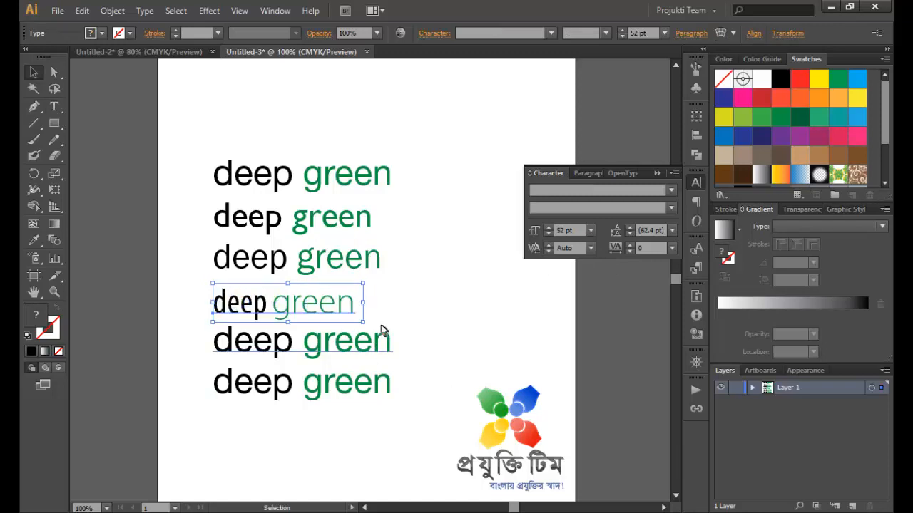
click(441, 323)
- Set the fifth "deep green" line in the Adobe Jenson Pro font
click(358, 349)
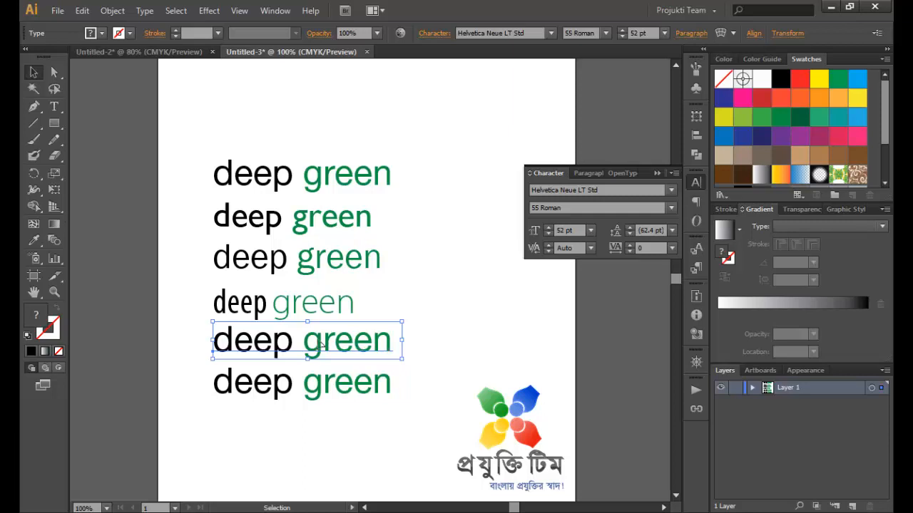
click(563, 191)
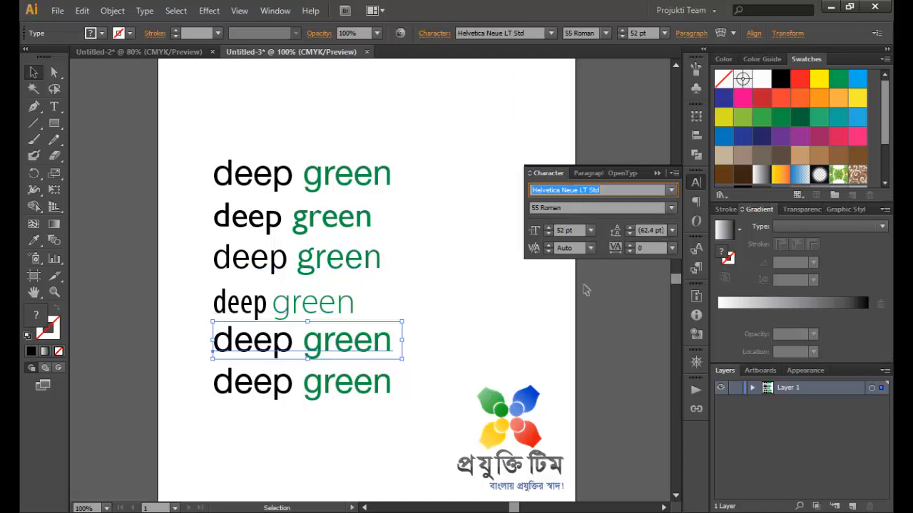
text(ad)
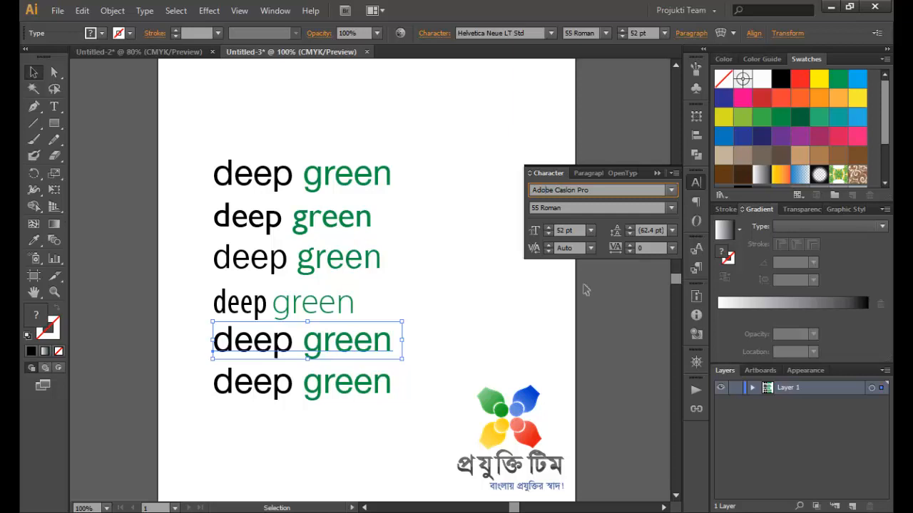
text(obe j)
key(Return)
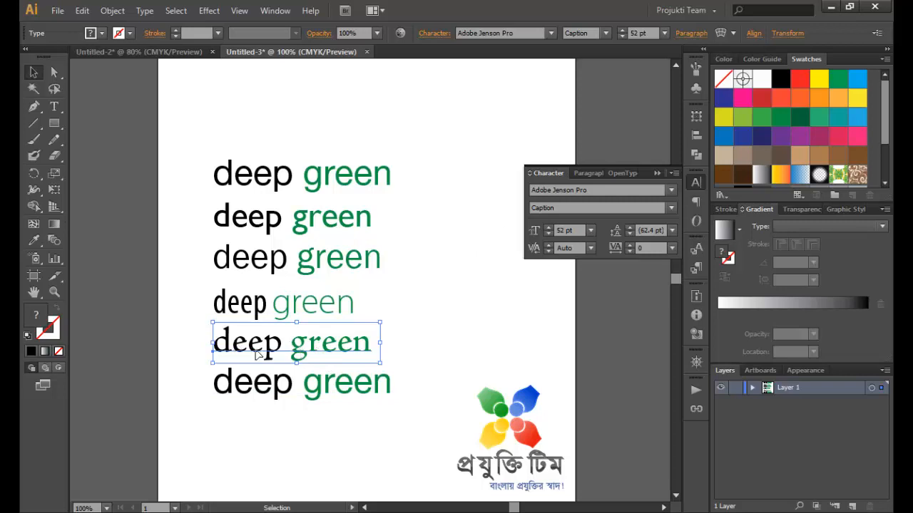
- Set the sixth "deep green" line in the Script MT Bold font
click(318, 392)
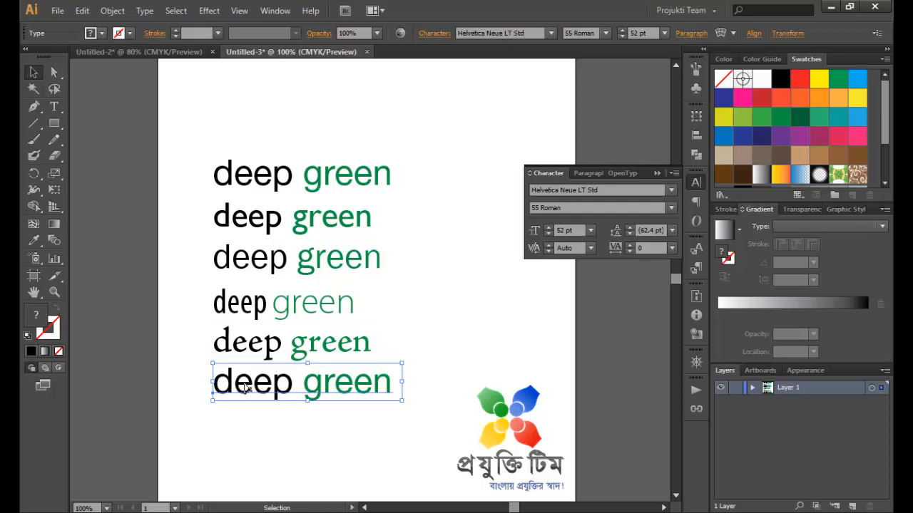
click(560, 191)
text(S)
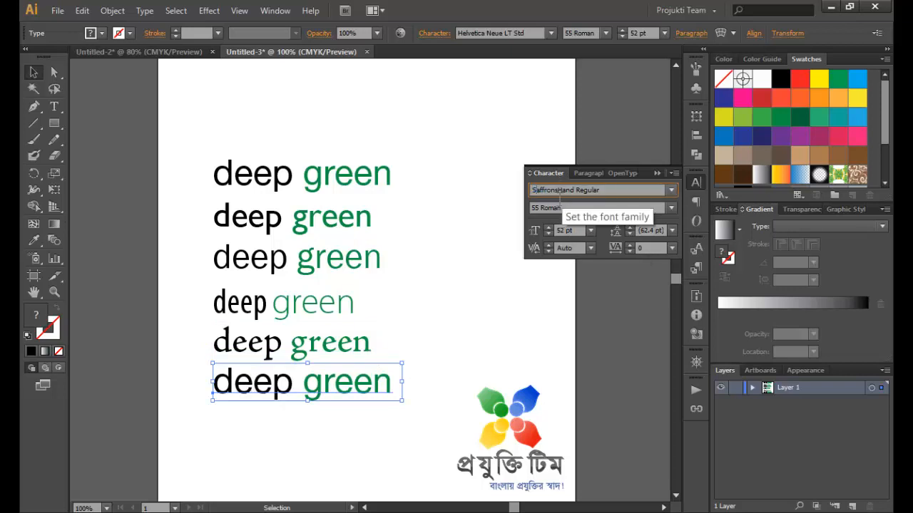
text(cript MT Bold)
key(Return)
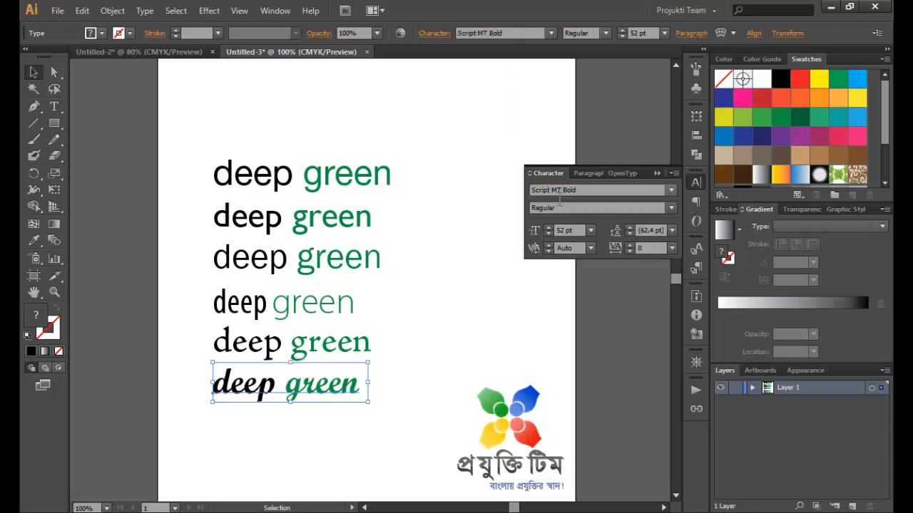
click(414, 421)
- Delete the fourth, fifth and sixth "deep green" lines as well as the first one
click(317, 399)
drag(377, 305, 205, 429)
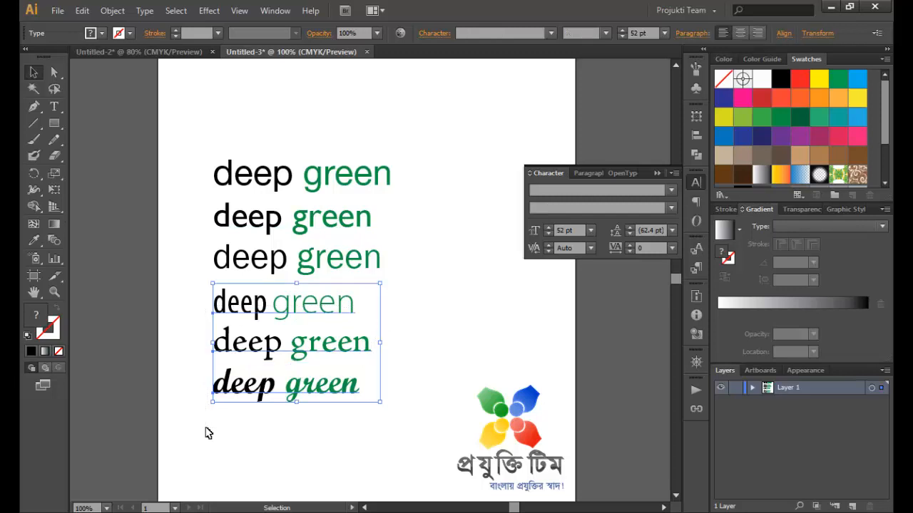
key(Delete)
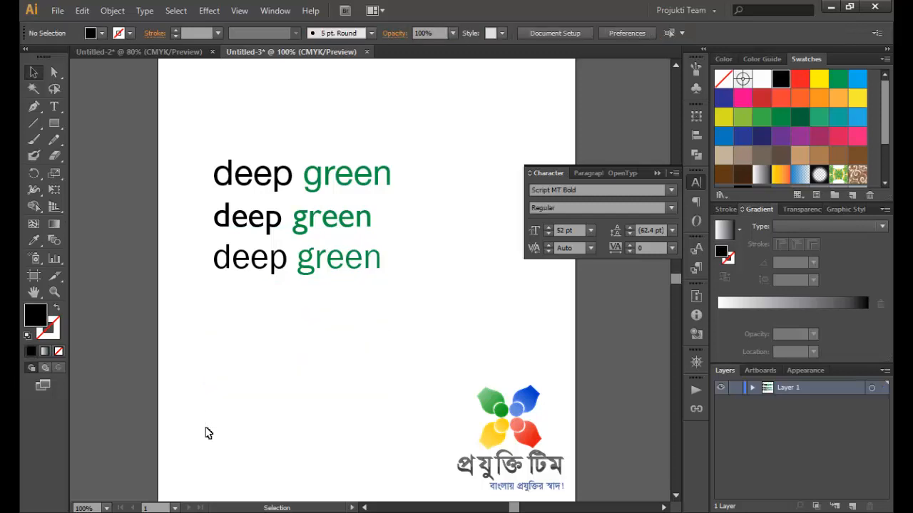
click(358, 178)
key(Delete)
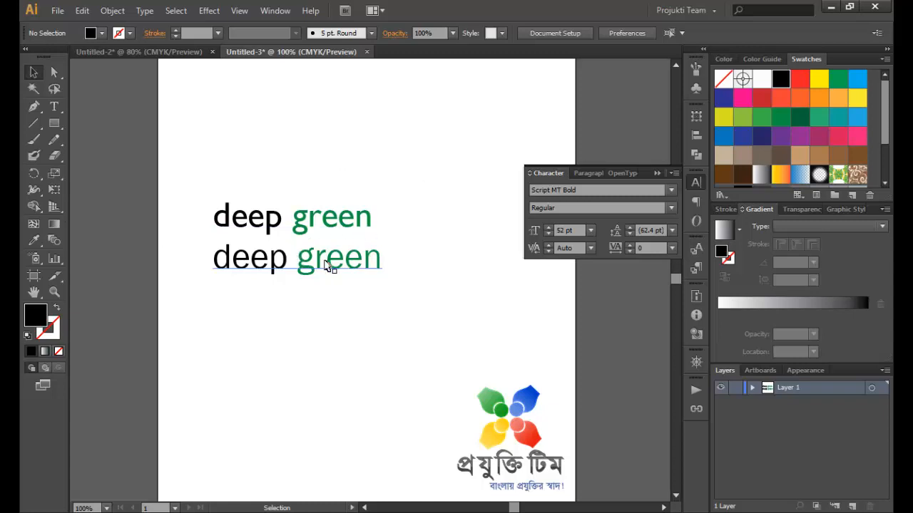
- Recolour the word "green" in the Gill Sans MT line with the 70% black grey swatch
double_click(324, 223)
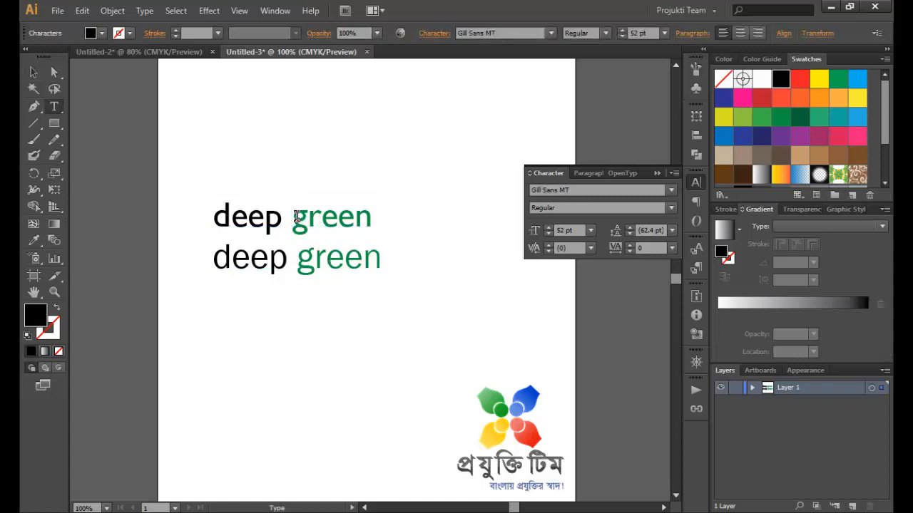
drag(292, 218, 383, 219)
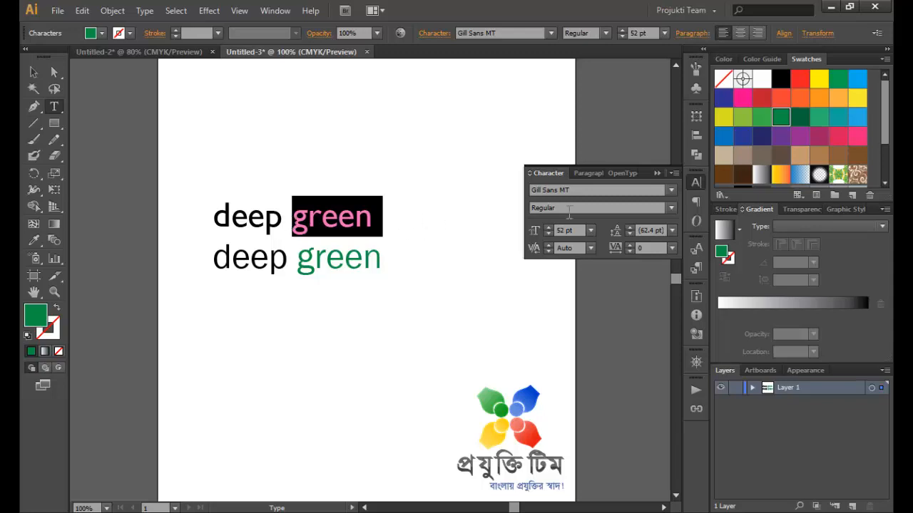
drag(886, 135, 886, 178)
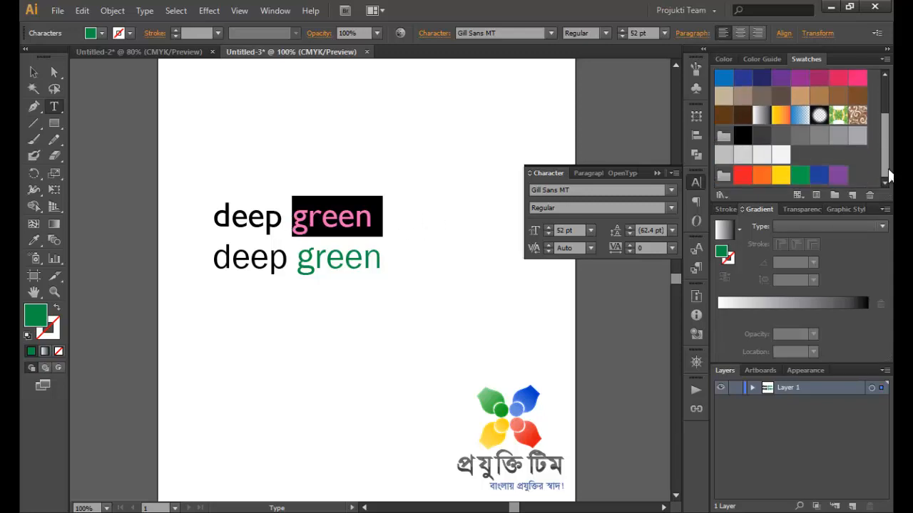
click(799, 135)
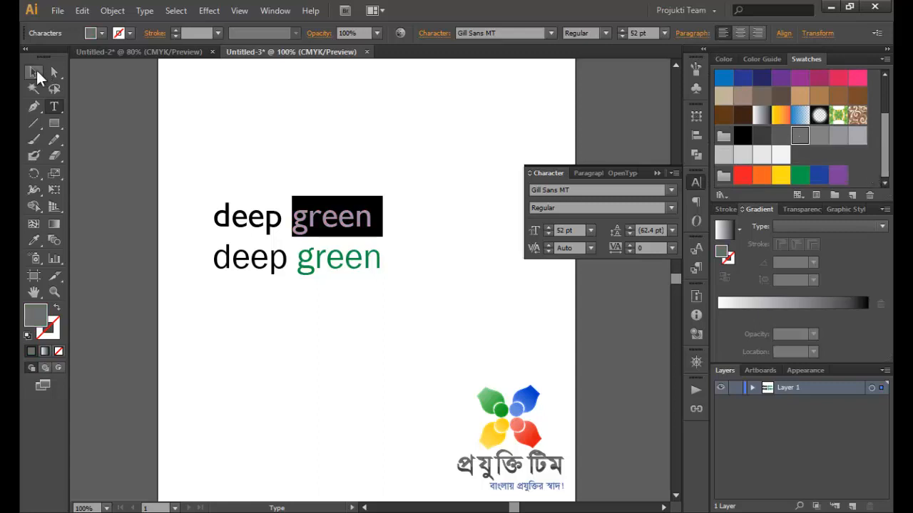
click(35, 71)
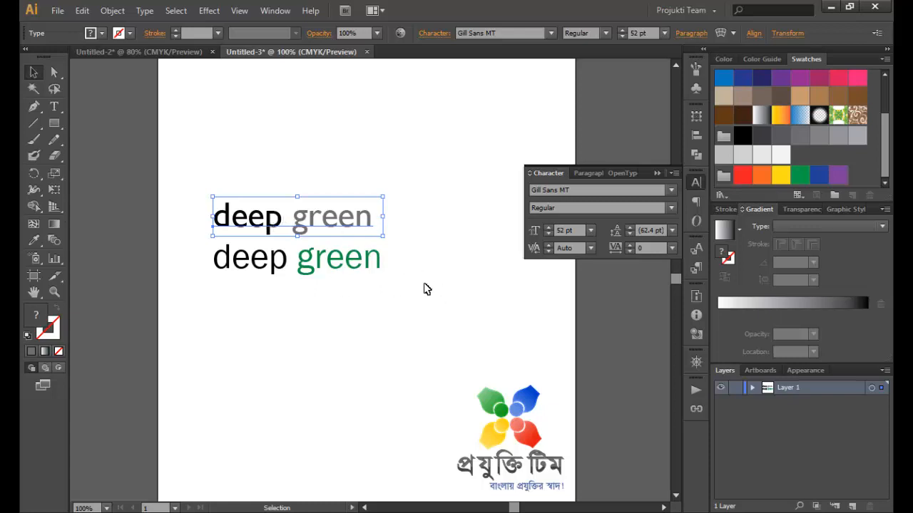
- Lighten the word "green" in the Gill Sans MT line by setting its black (K) value to 50%
double_click(300, 227)
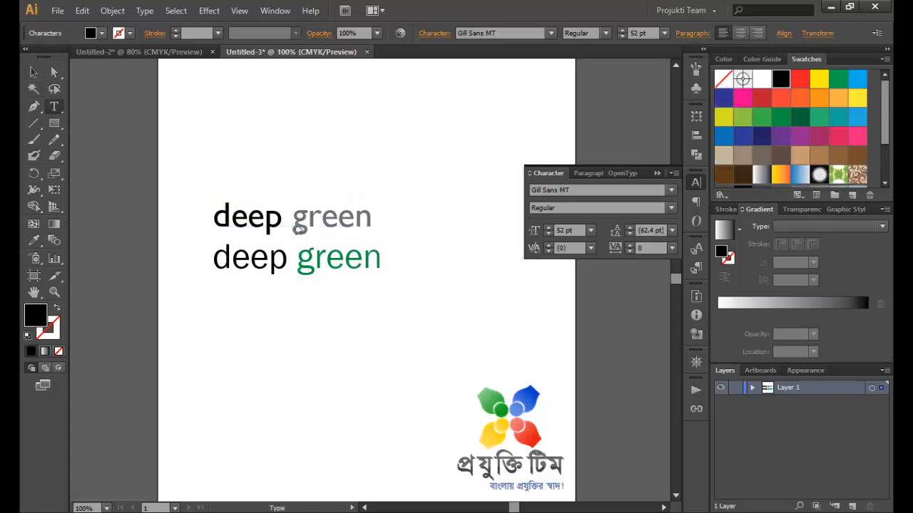
drag(214, 217, 383, 232)
drag(292, 220, 400, 229)
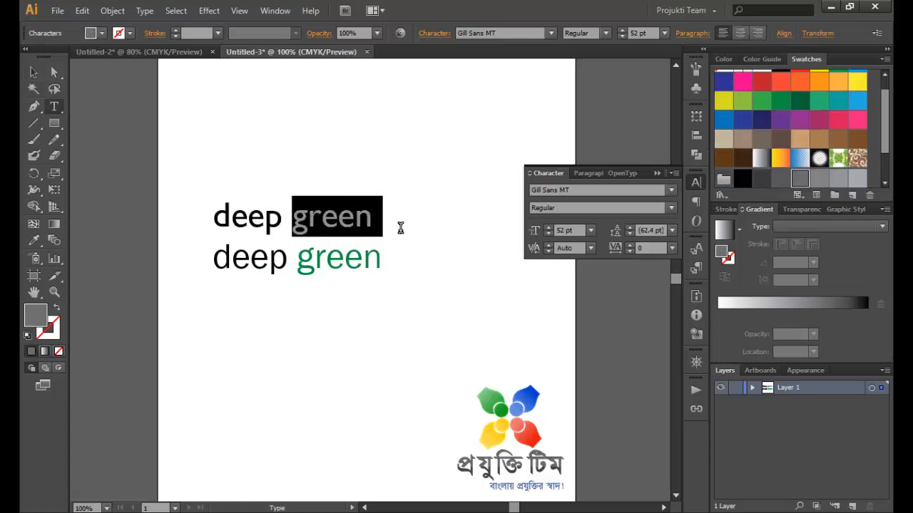
click(722, 59)
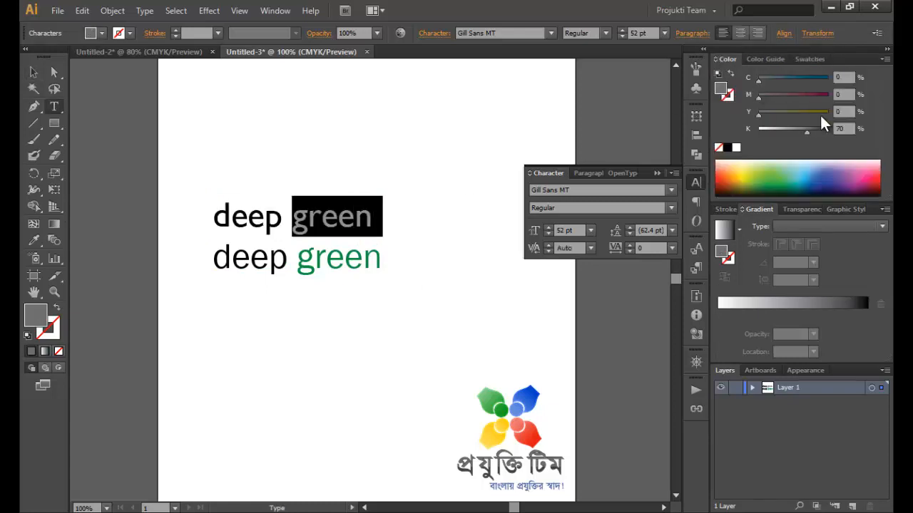
click(838, 129)
text(50)
key(Return)
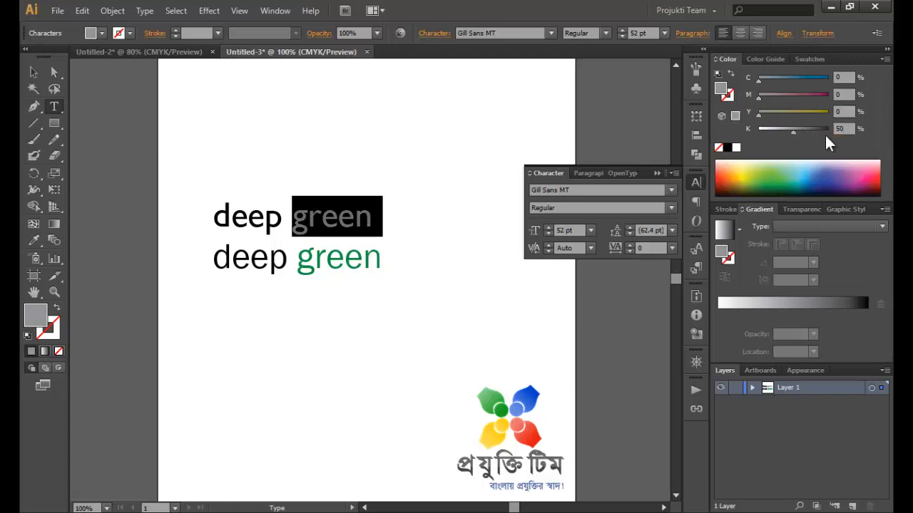
click(34, 71)
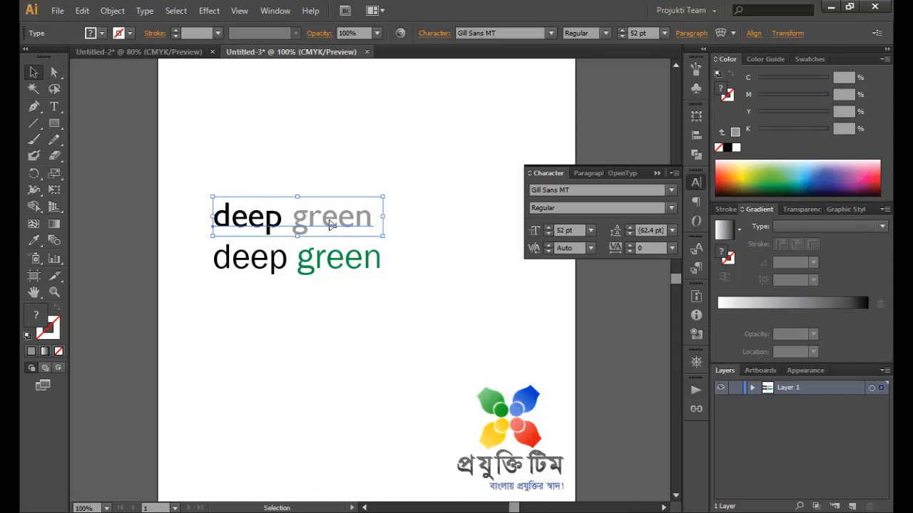